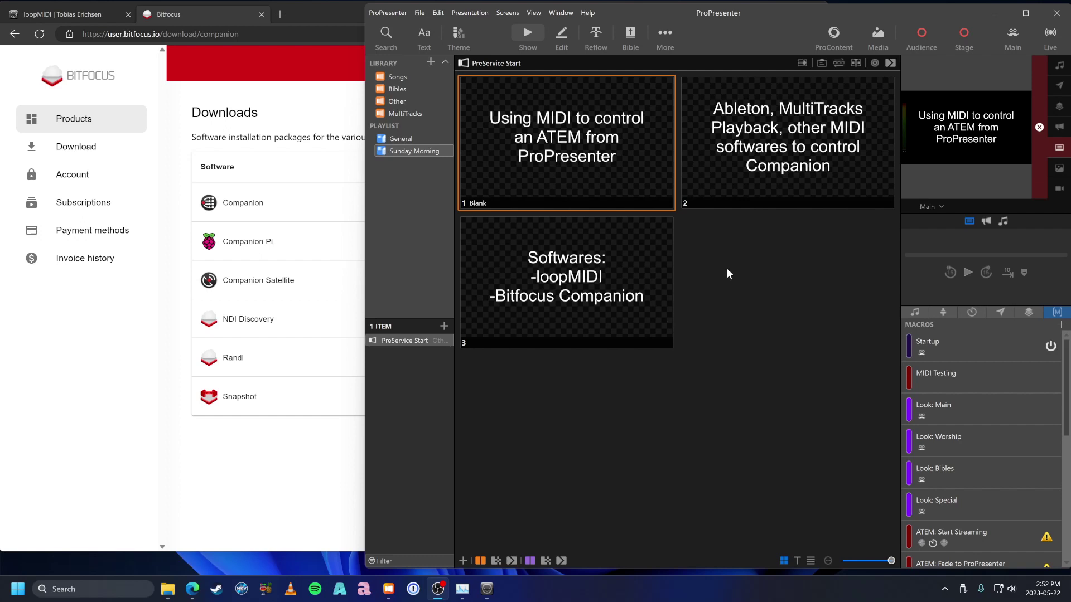
- Preview the Softwares slide listing loopMIDI and Bitfocus Companion, then show the loopMIDI download page
click(640, 297)
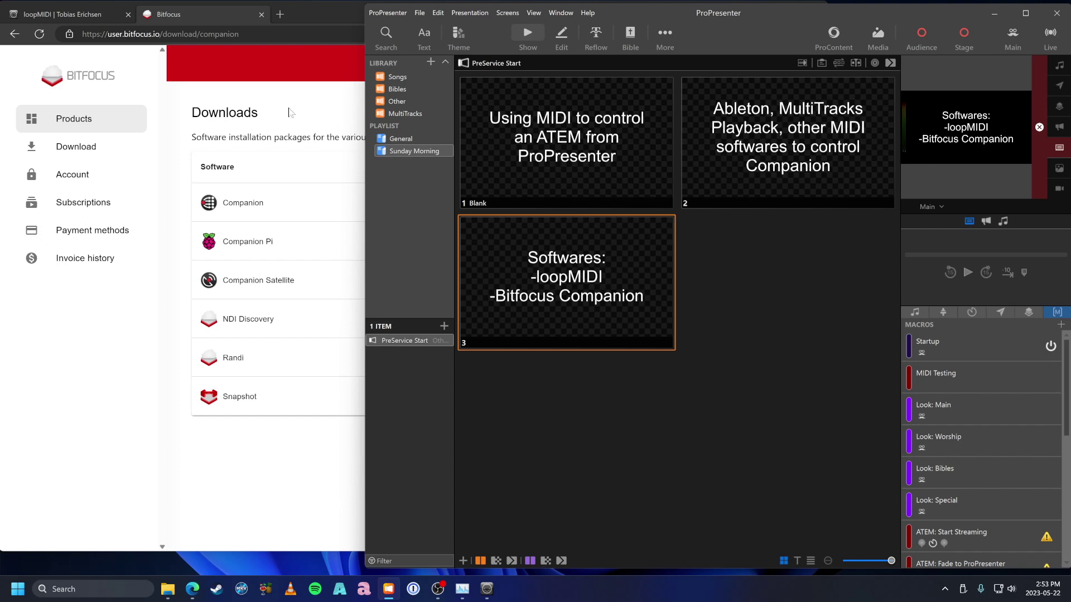
click(95, 20)
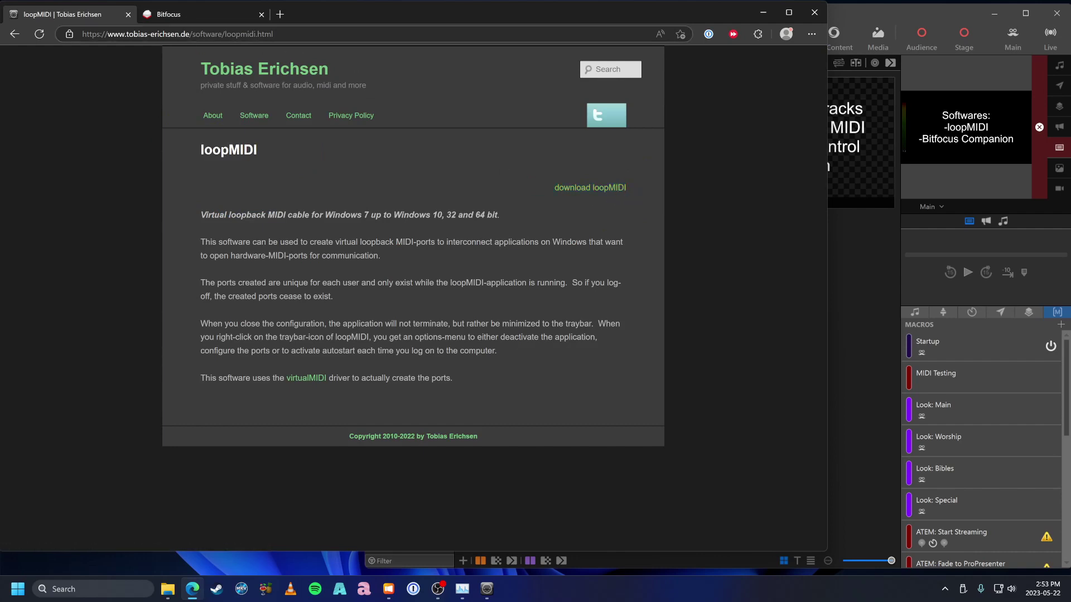
- Log out of the Bitfocus account and return to the bitfocus.io home page
click(223, 19)
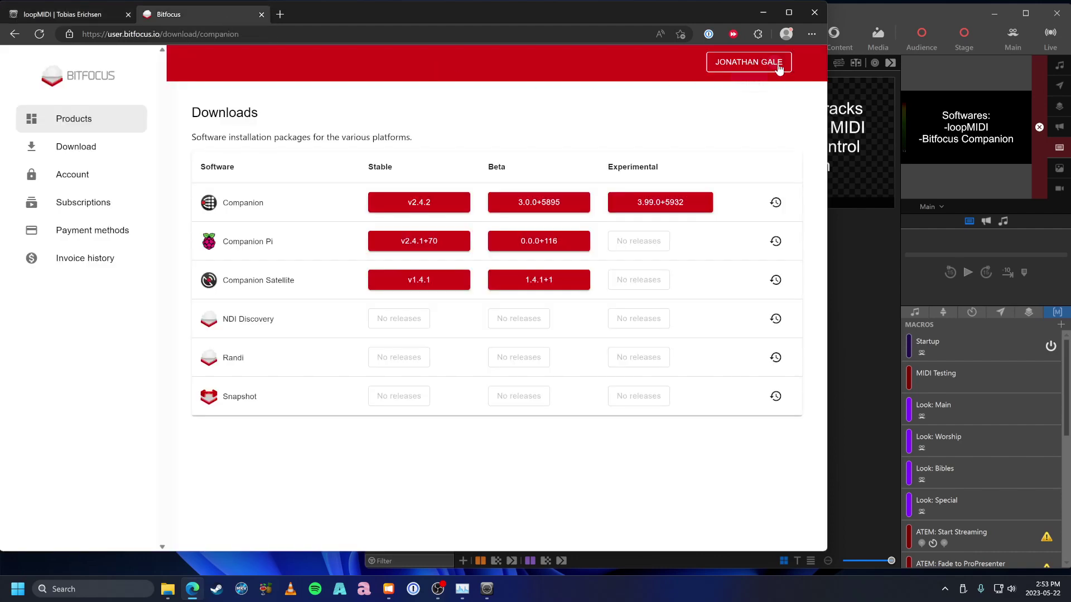
click(772, 63)
click(752, 87)
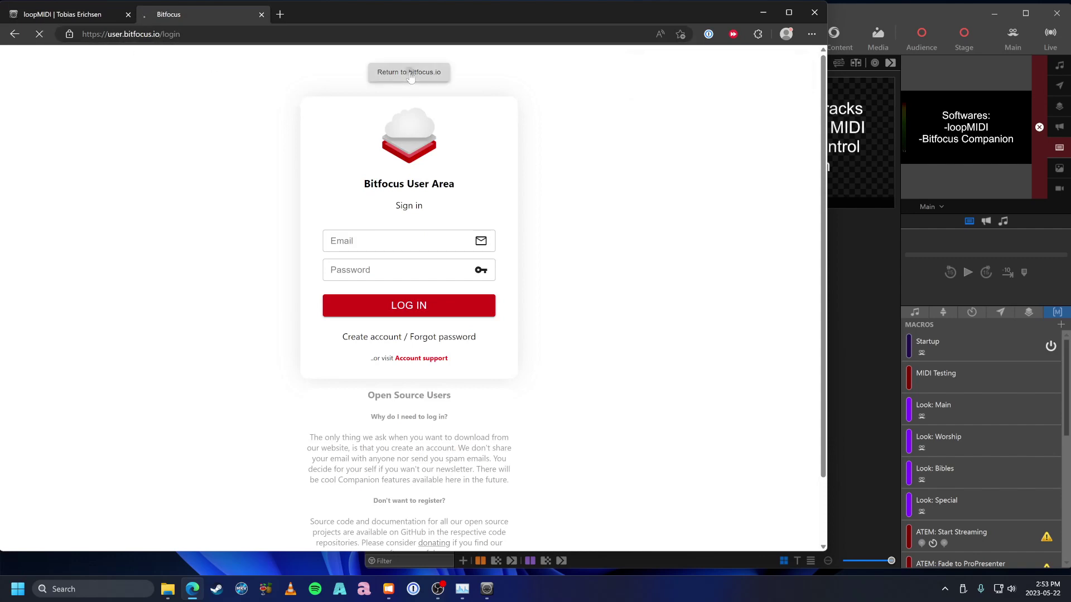
click(409, 71)
- Circle the Companion link, the sign-in/sign-up links and the new-account area as annotations
key(ctrl+l)
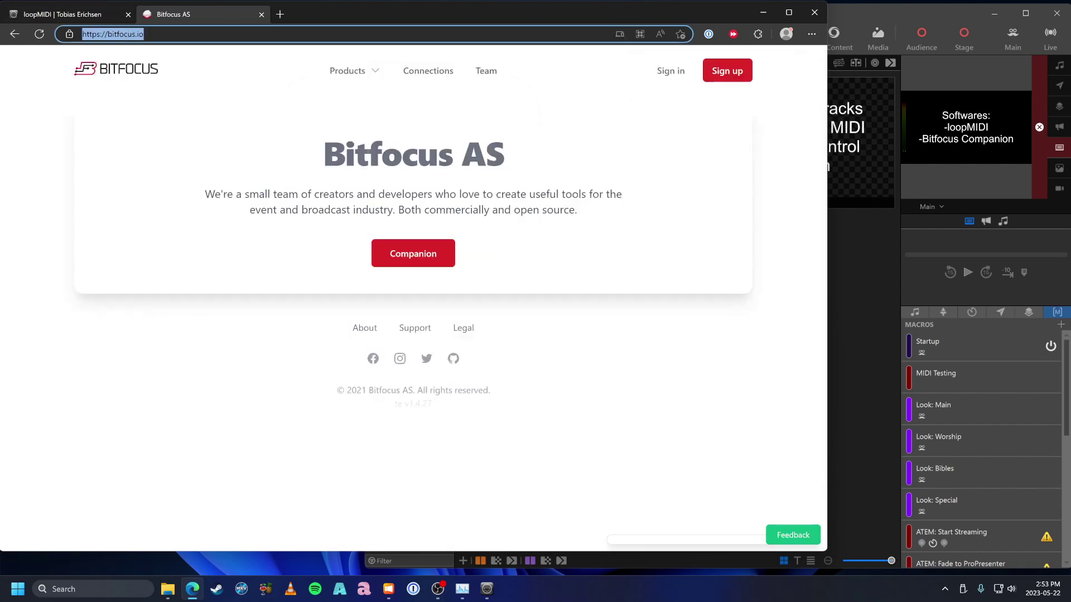
mouse_move(498, 230)
mouse_down()
mouse_move(354, 230)
mouse_move(485, 282)
mouse_move(413, 223)
mouse_up()
mouse_move(646, 86)
mouse_down()
mouse_move(765, 85)
mouse_move(619, 61)
mouse_move(647, 87)
mouse_up()
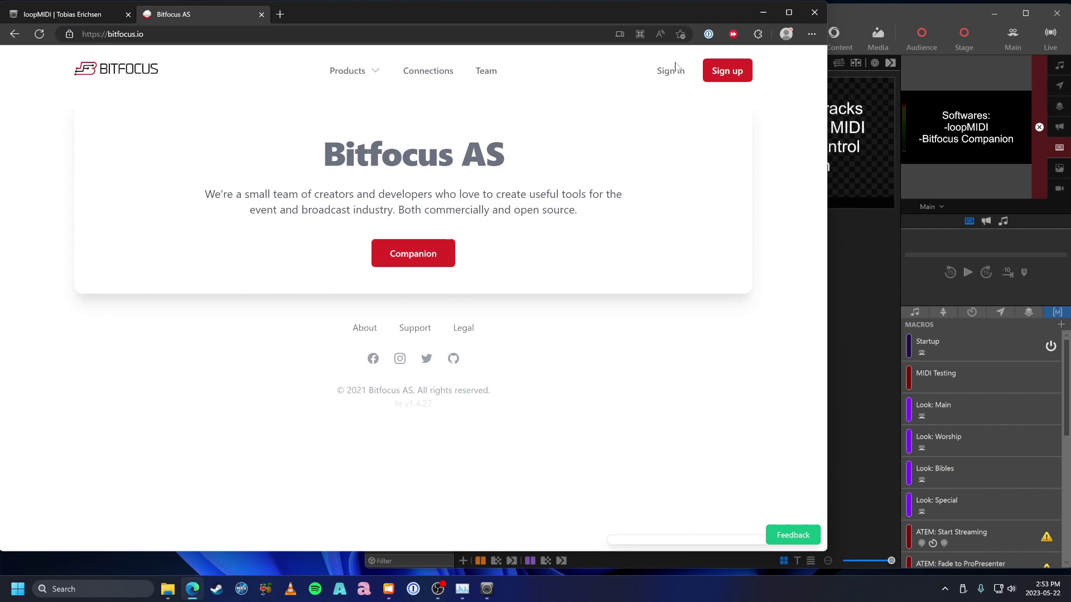
mouse_move(768, 62)
mouse_down()
mouse_move(764, 106)
mouse_move(744, 74)
mouse_up()
- Sign in to the Bitfocus user area using the saved 1Password credentials
click(671, 72)
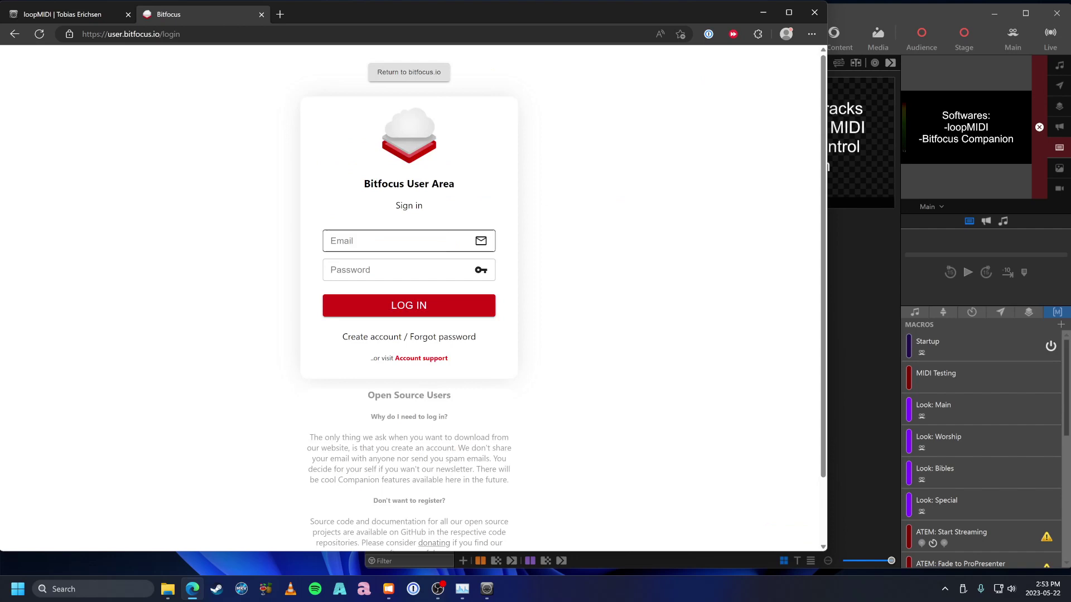
click(396, 269)
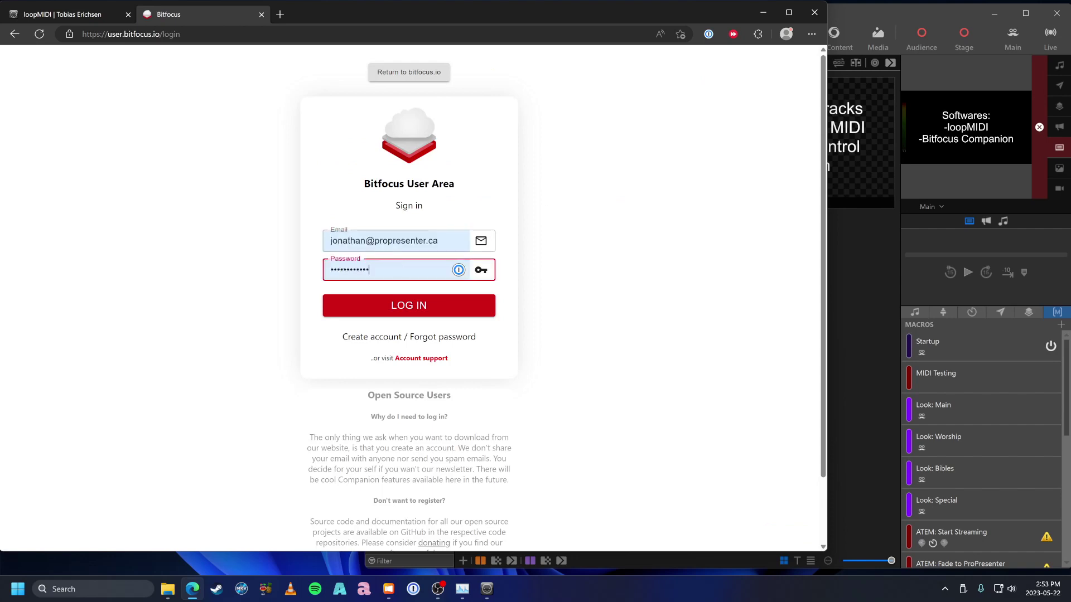
click(399, 308)
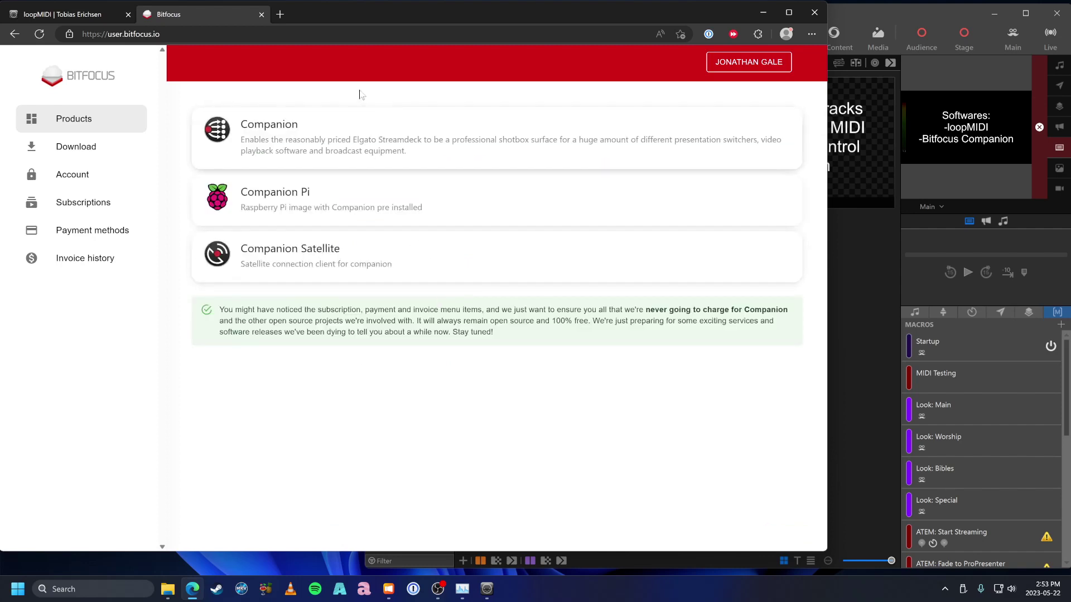
- Reach the Companion downloads table and view the platform builds for stable v2.4.2
mouse_move(359, 95)
mouse_down()
mouse_move(186, 155)
mouse_move(320, 107)
mouse_up()
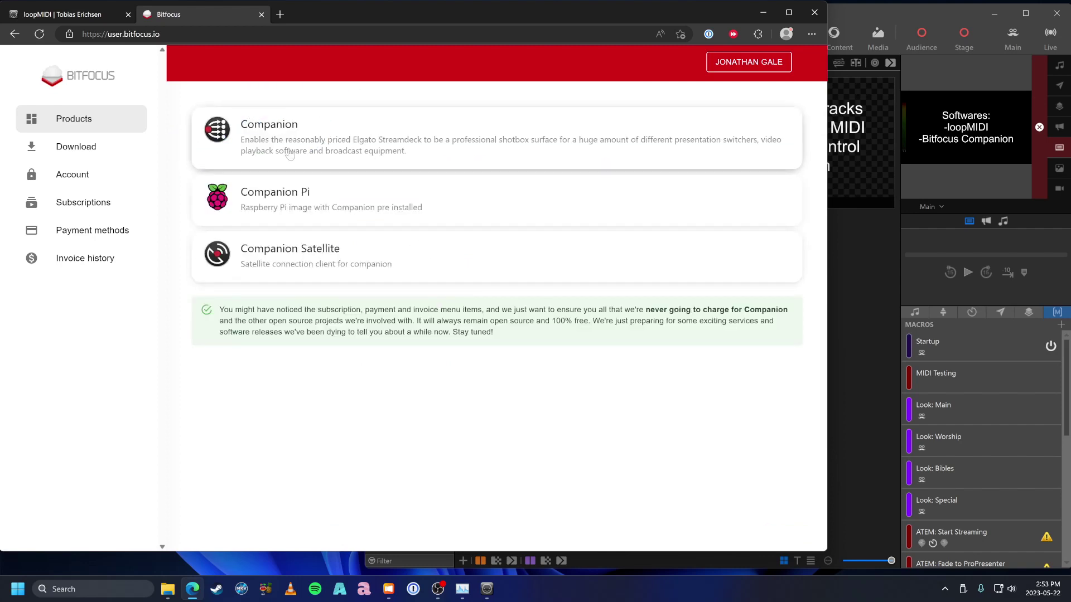
click(289, 154)
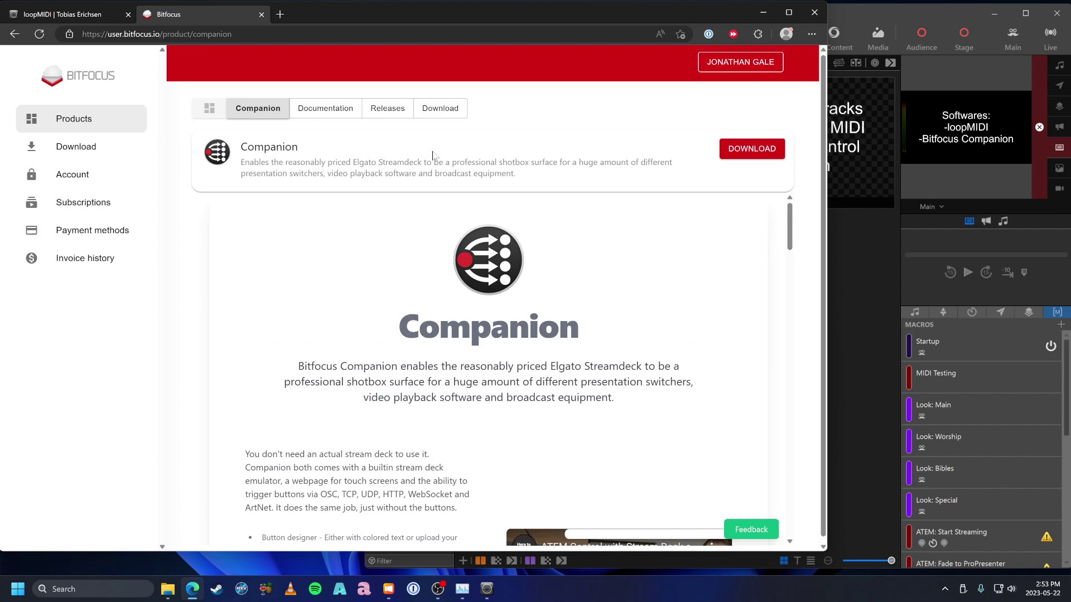
click(762, 151)
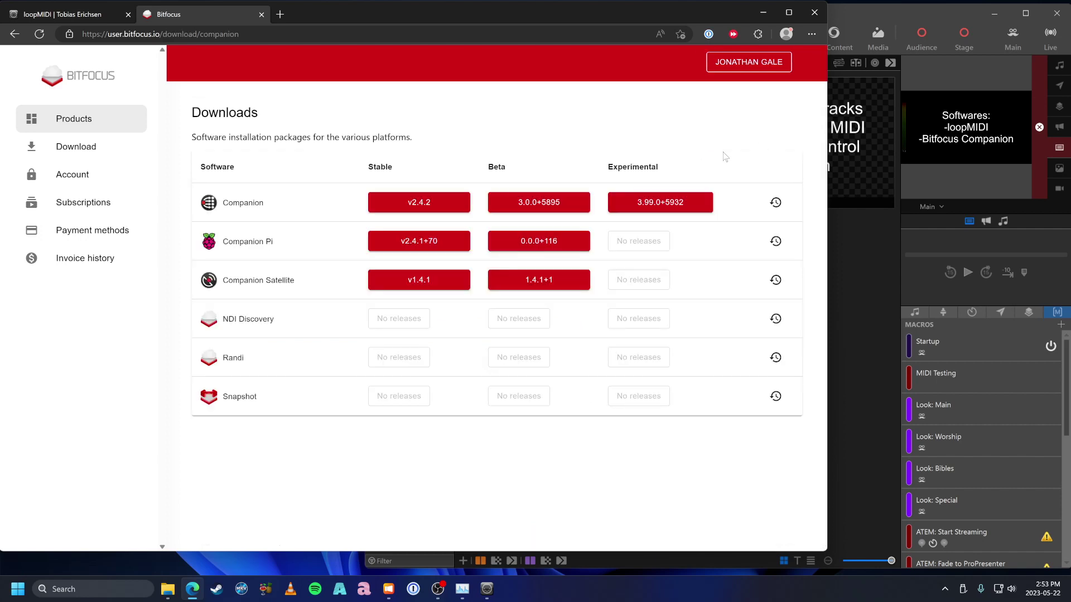
mouse_move(473, 180)
mouse_down()
mouse_move(348, 215)
mouse_move(468, 178)
mouse_up()
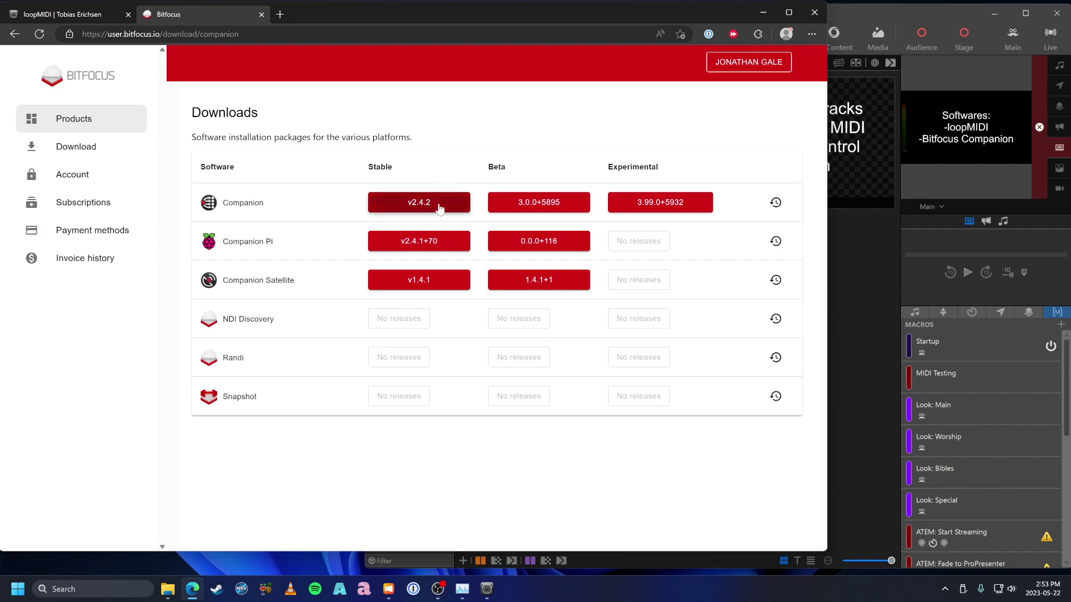
click(428, 206)
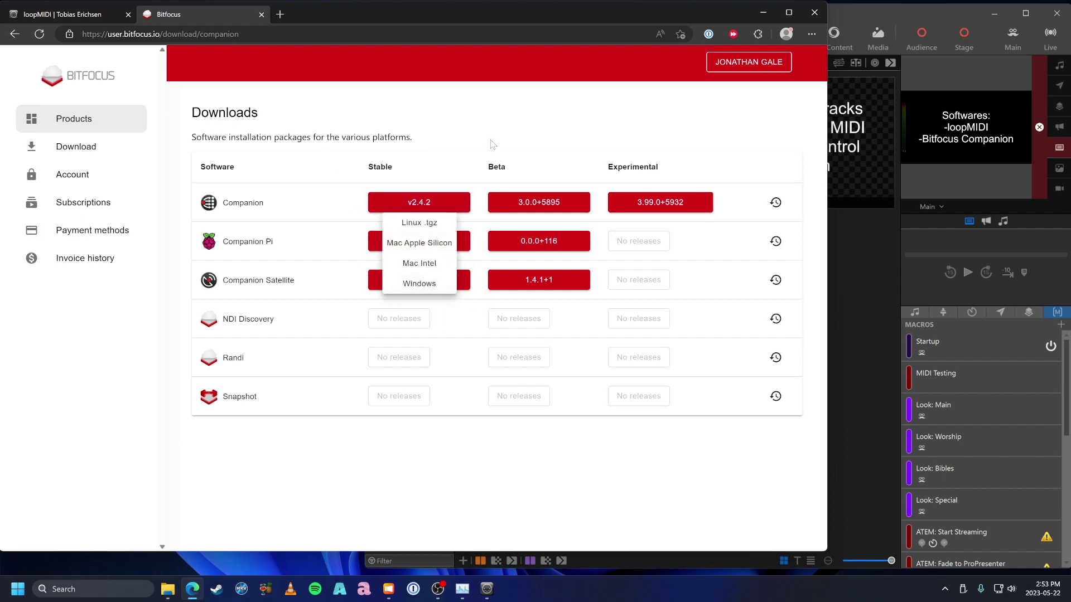
click(491, 146)
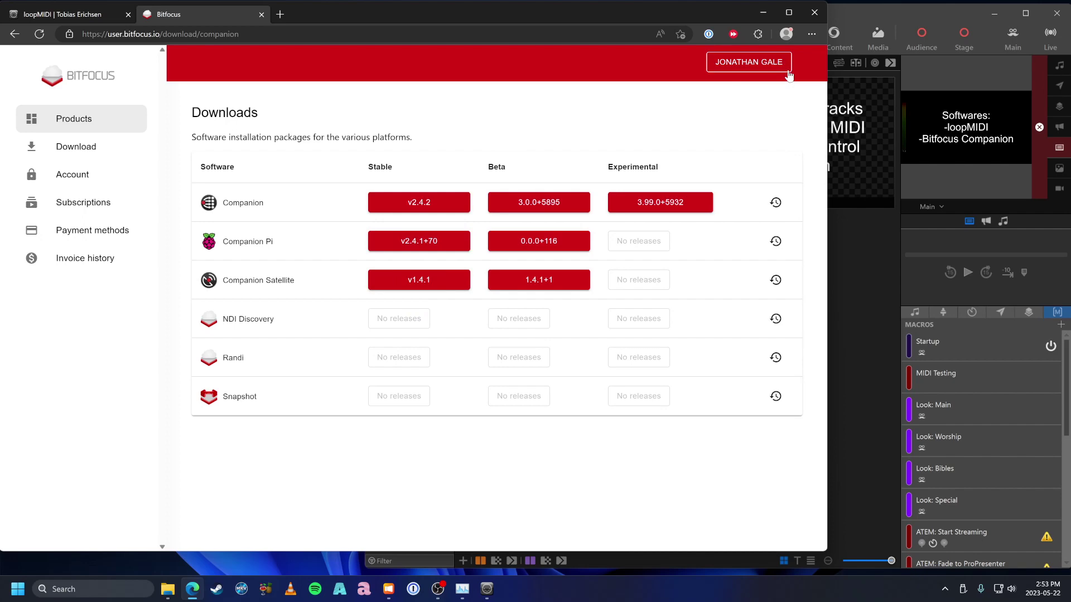
- Minimise the browser, close Task Manager, quit ProPresenter and bring up the Downloads folder
click(762, 12)
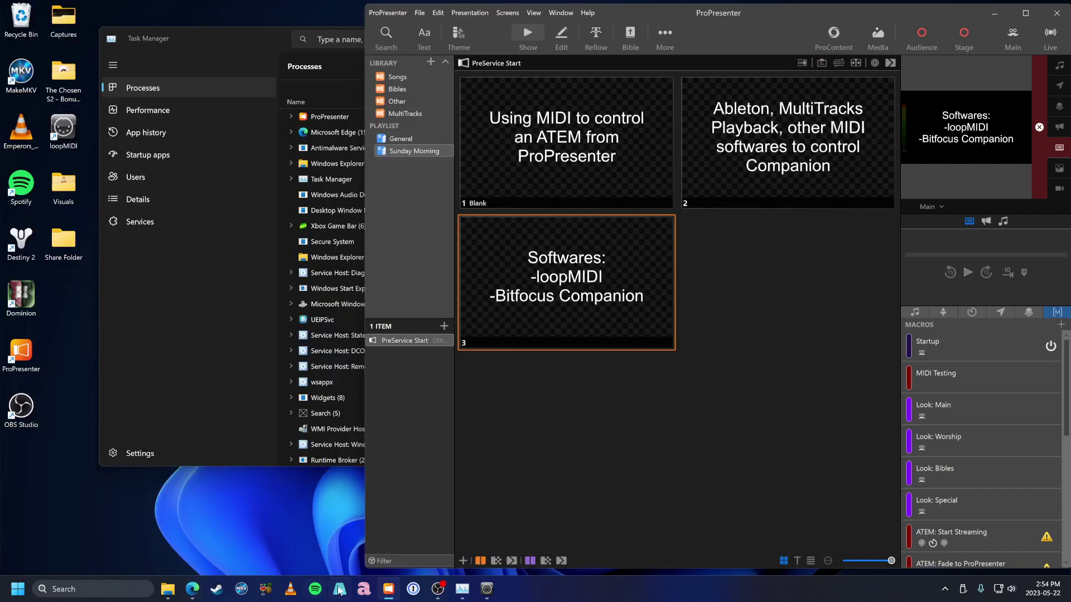
click(229, 329)
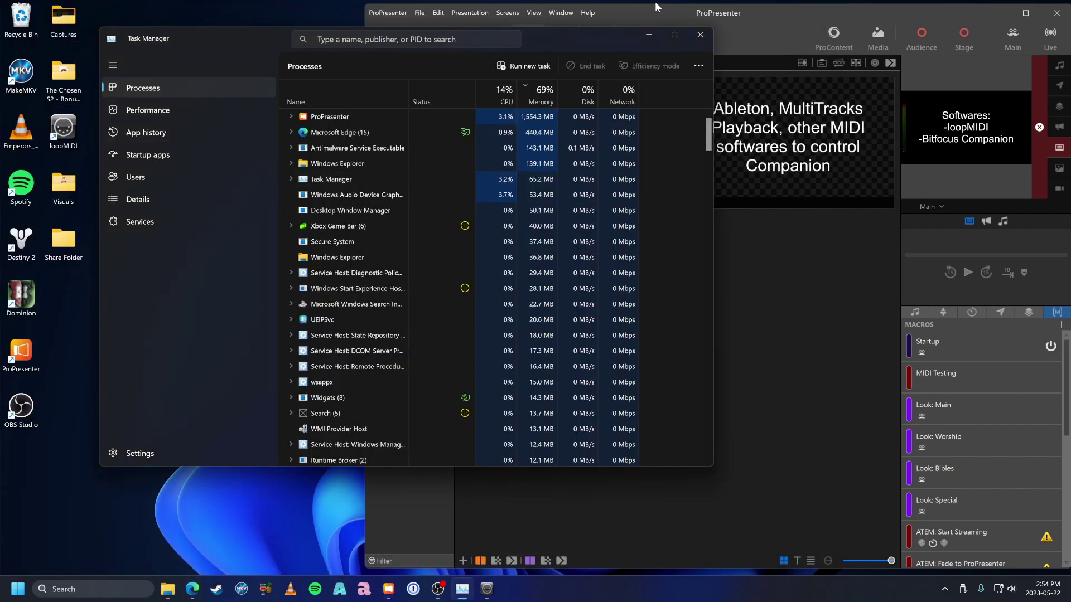
click(706, 38)
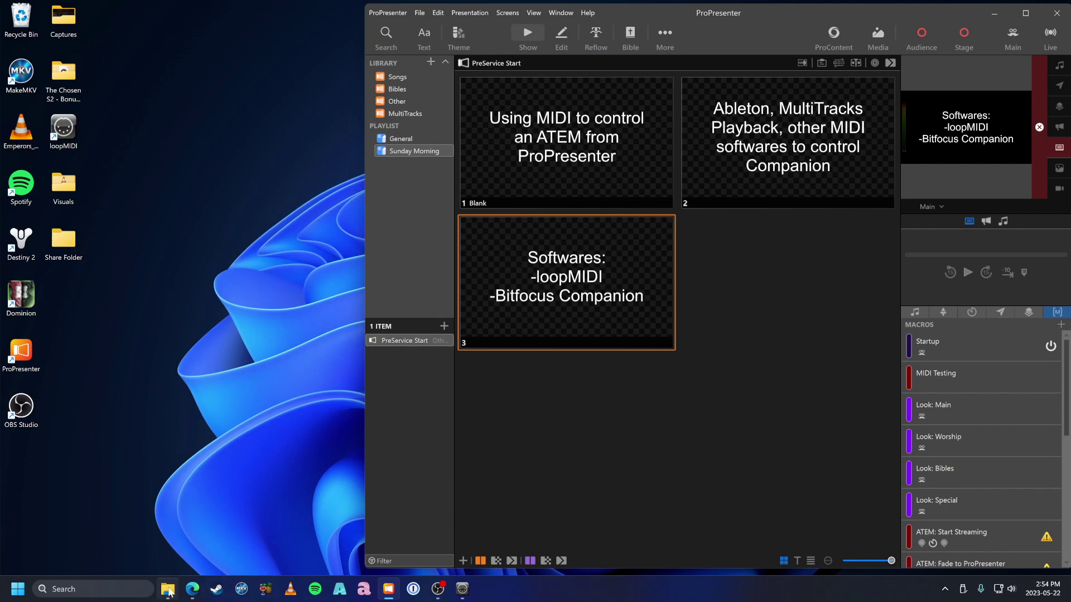
click(173, 590)
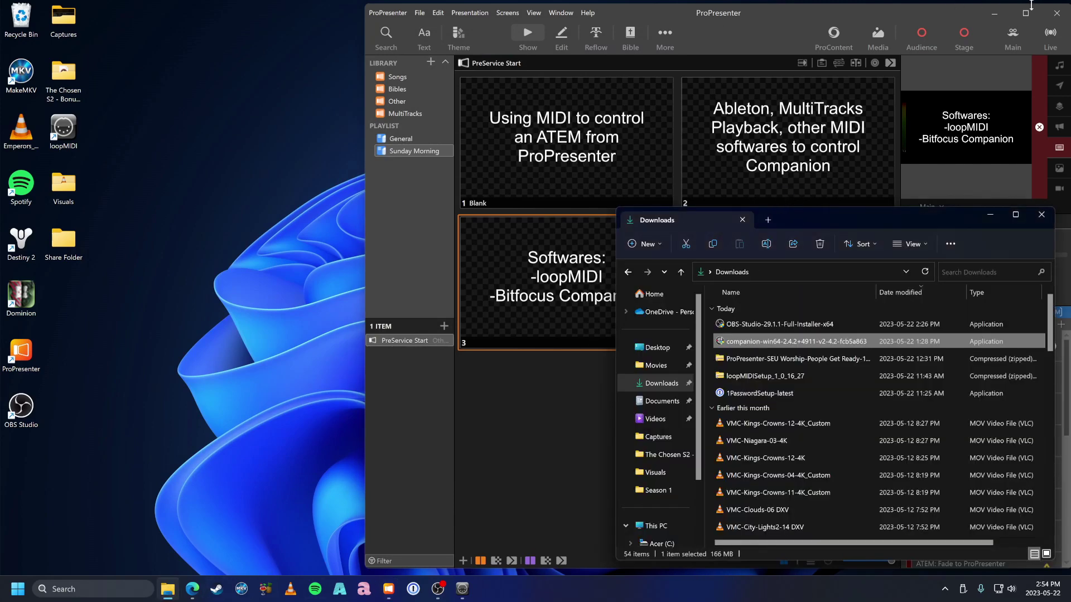
click(1056, 13)
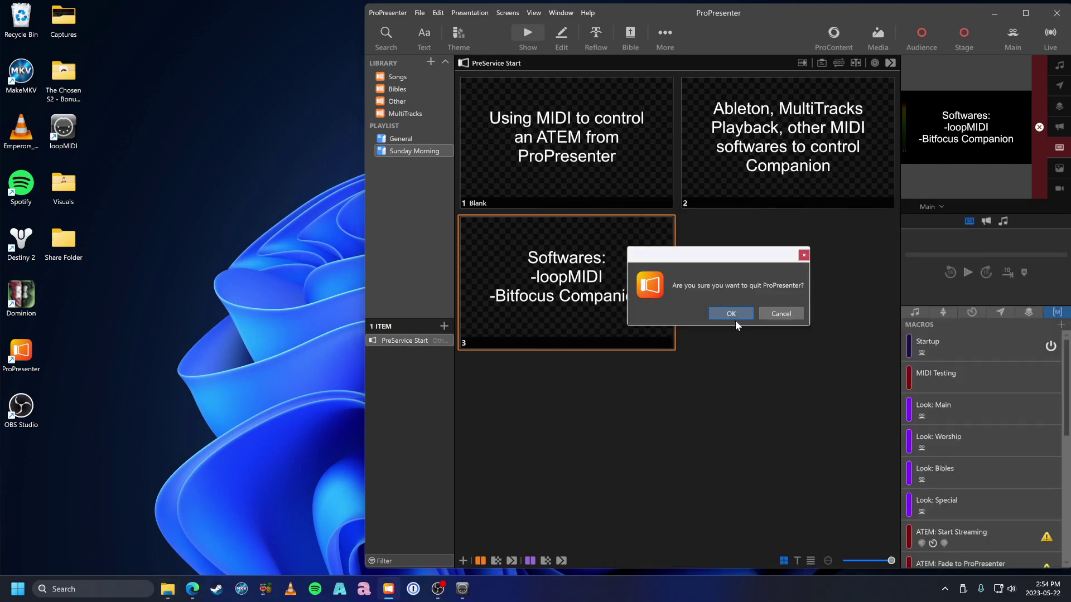
click(731, 314)
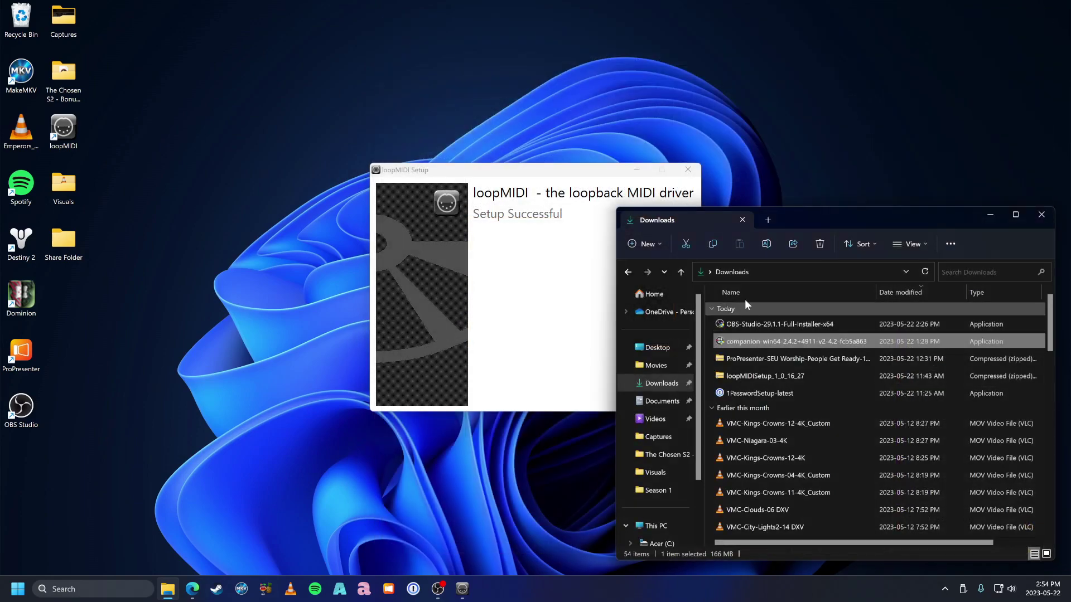
click(687, 169)
drag(802, 215, 476, 115)
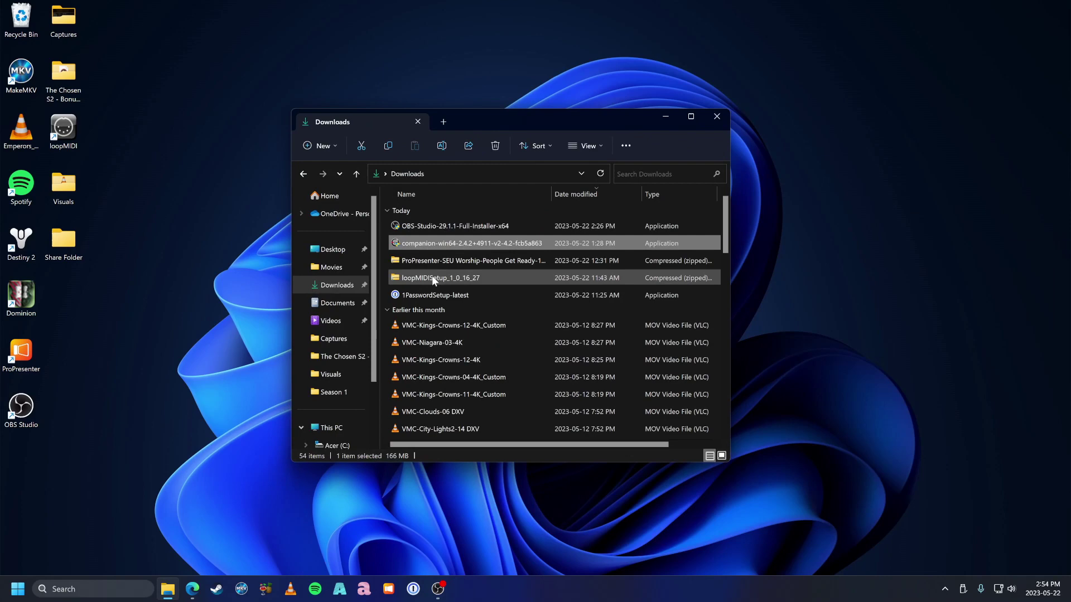
- Run loopMIDISetup from the loopMIDISetup_1_0_16_27 zip, accept the license and install loopMIDI
double_click(432, 277)
click(437, 212)
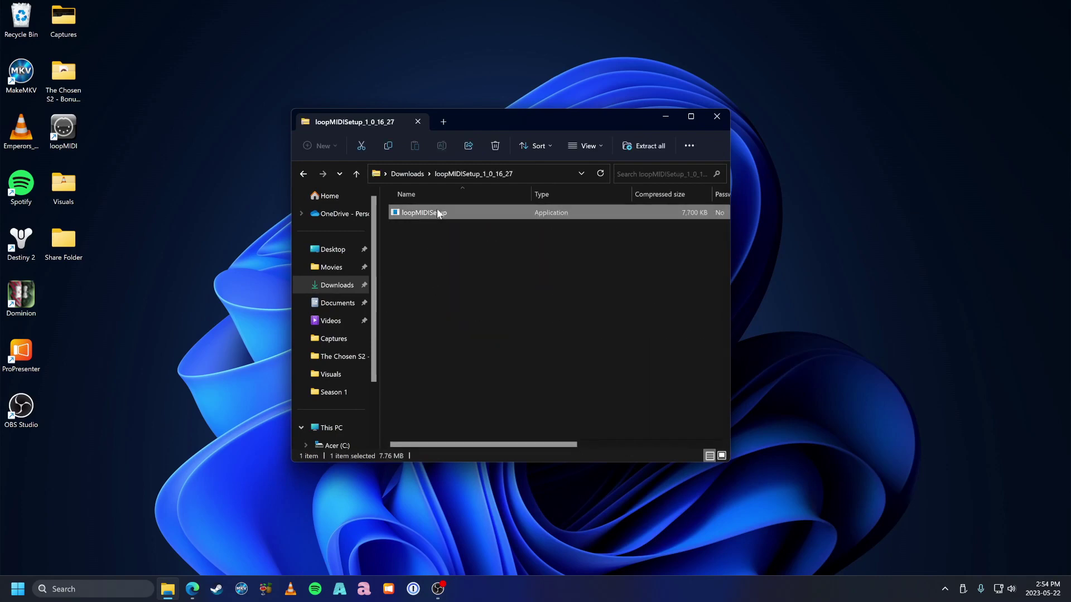
double_click(438, 214)
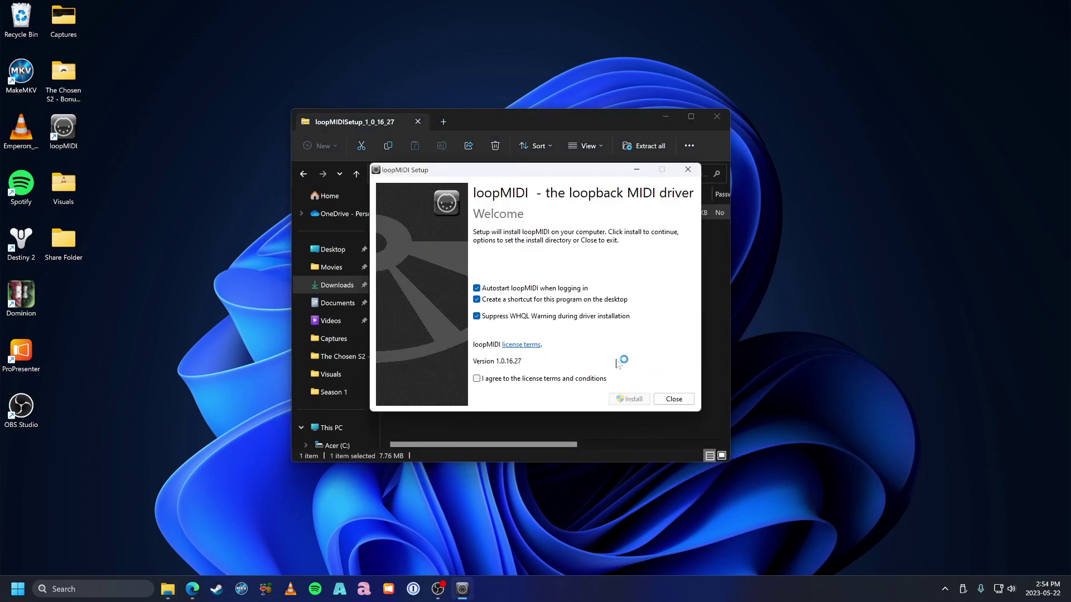
click(533, 379)
click(620, 398)
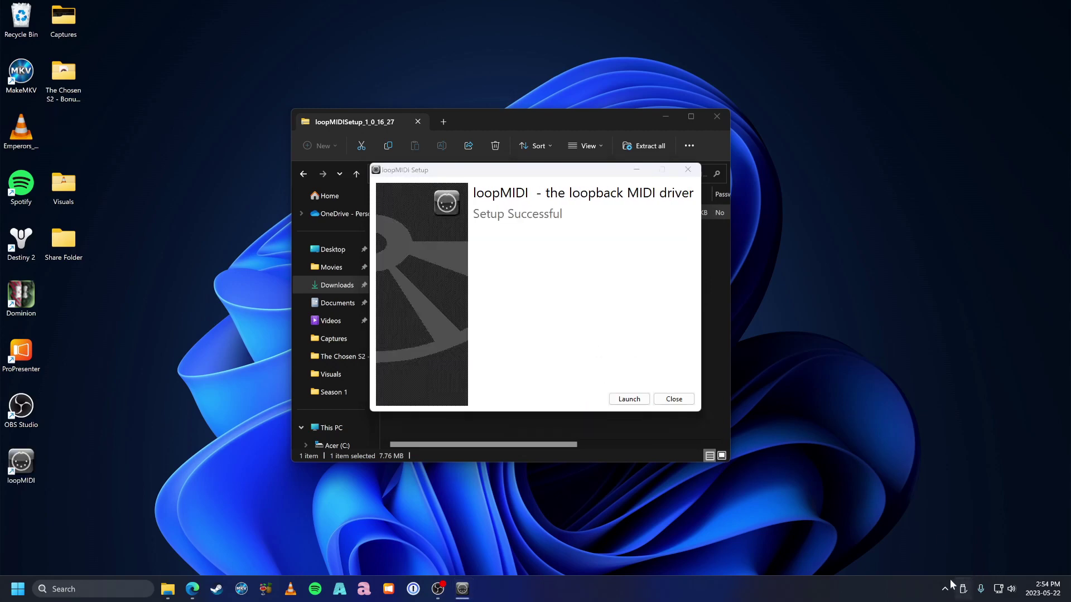
- Launch loopMIDI, move it to the right side, and return to the loopMIDI Port list
click(629, 399)
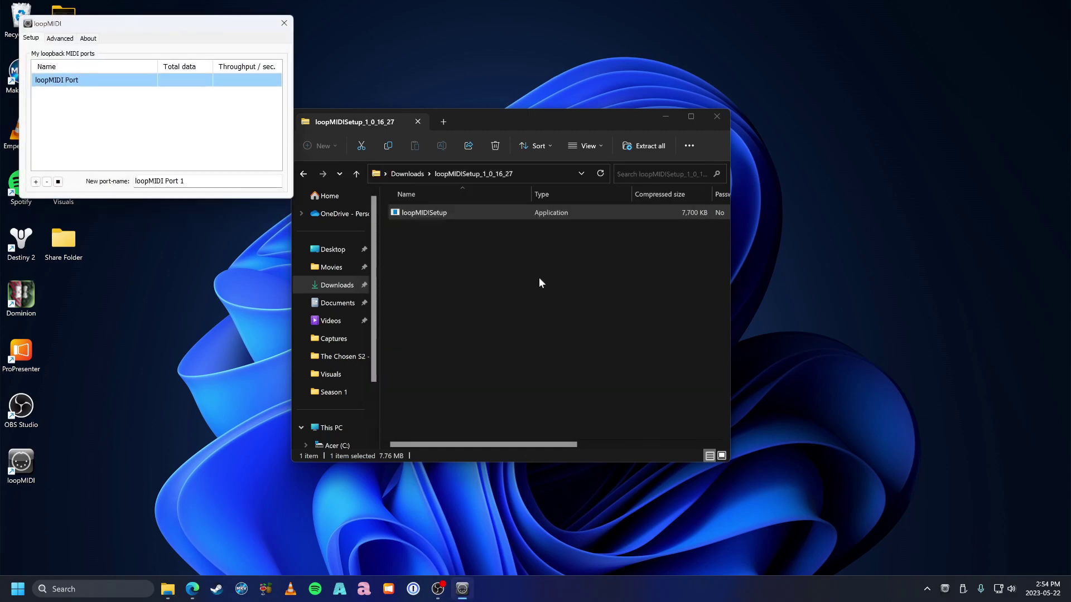
drag(122, 30, 886, 123)
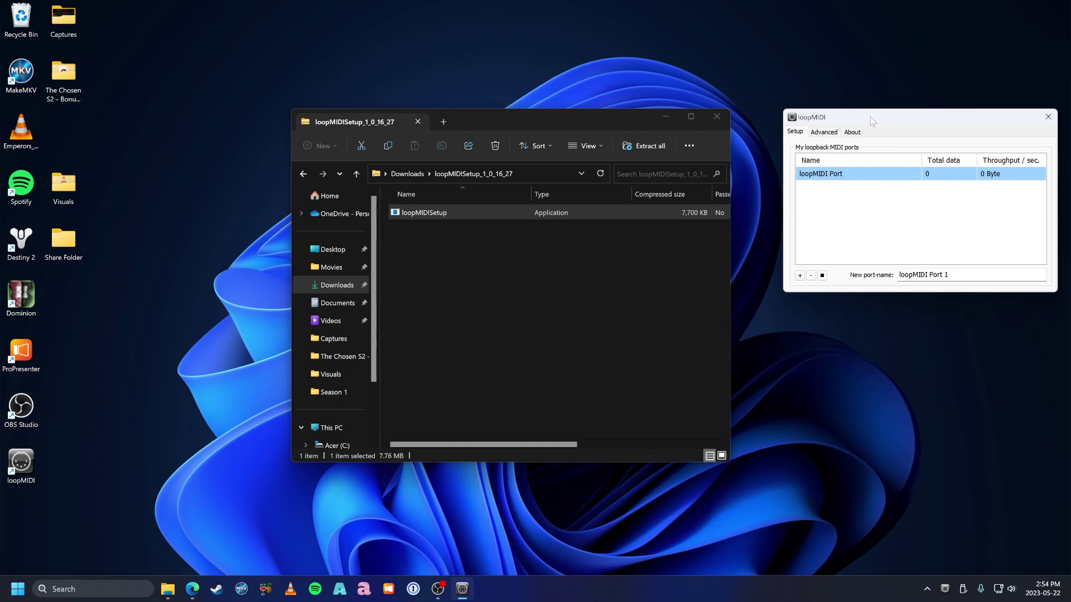
click(823, 131)
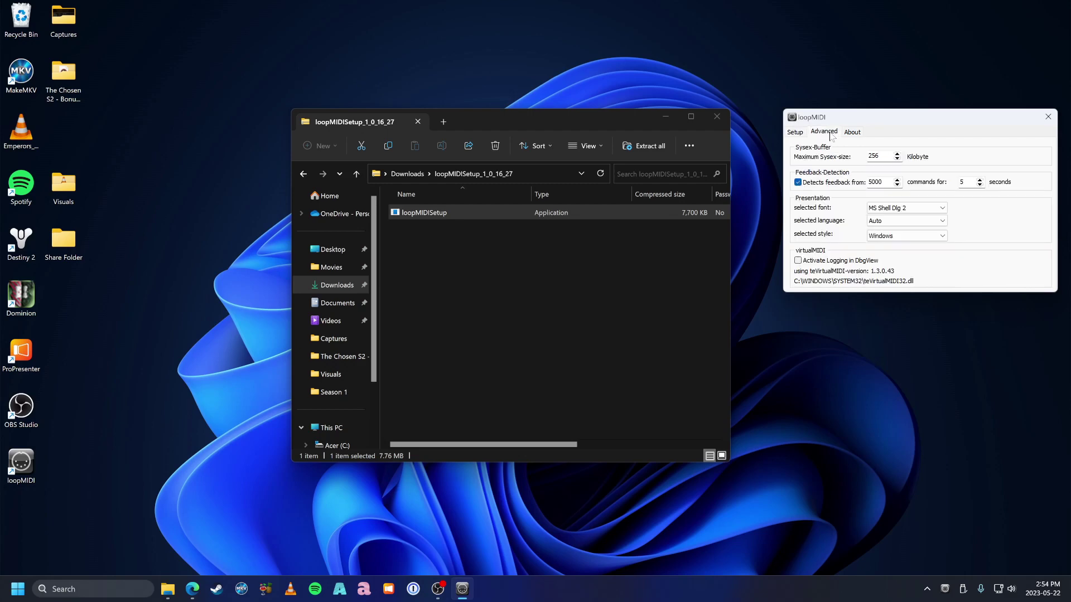
click(795, 132)
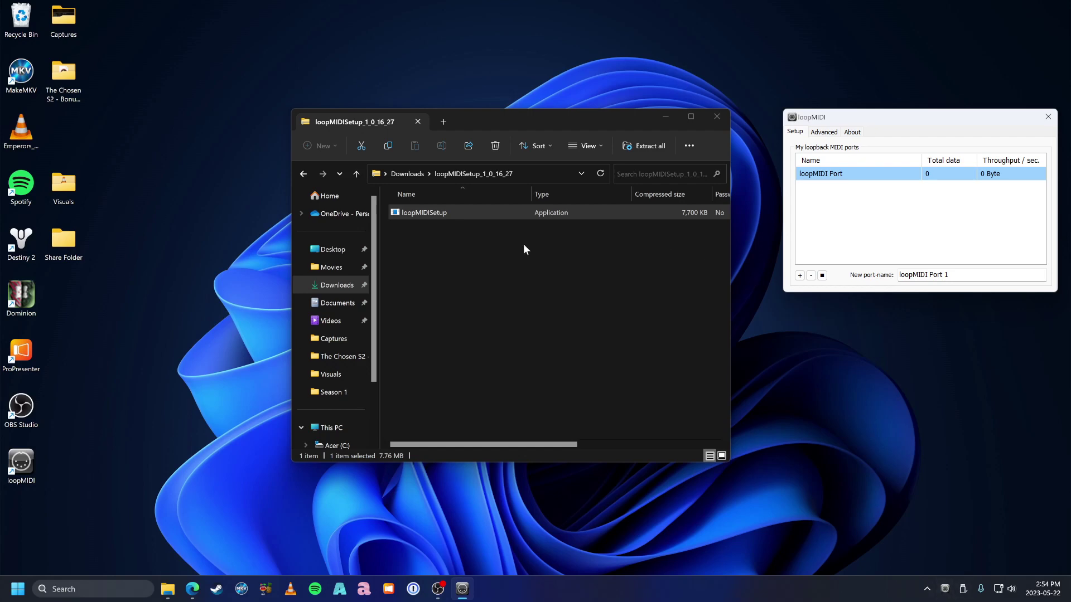
- Install Companion 2.4.2 from the companion-win64 installer into C:\Program Files\Companion and run it
click(413, 174)
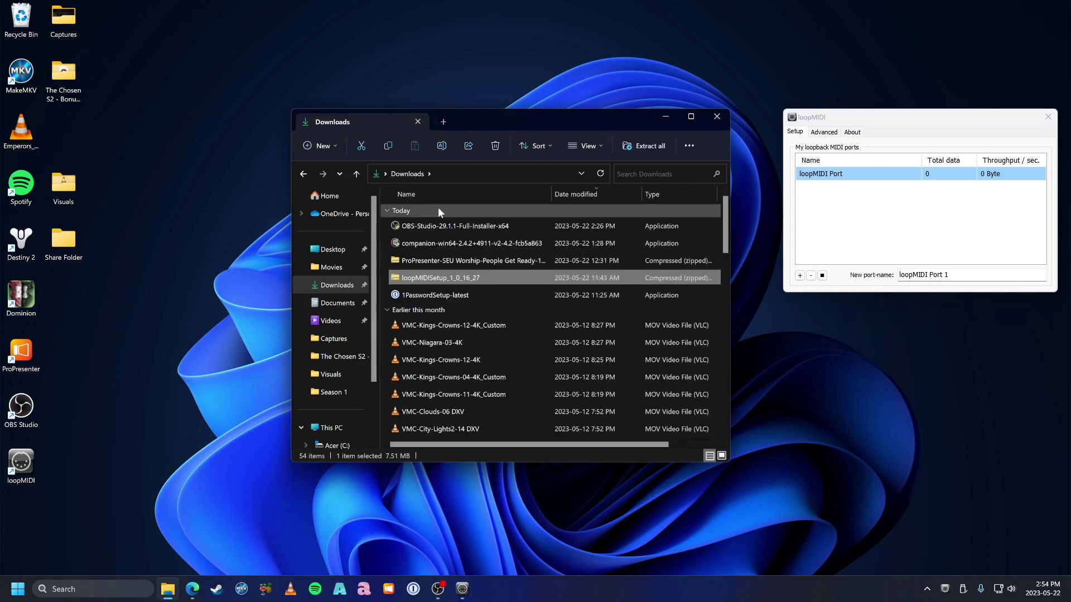
click(454, 243)
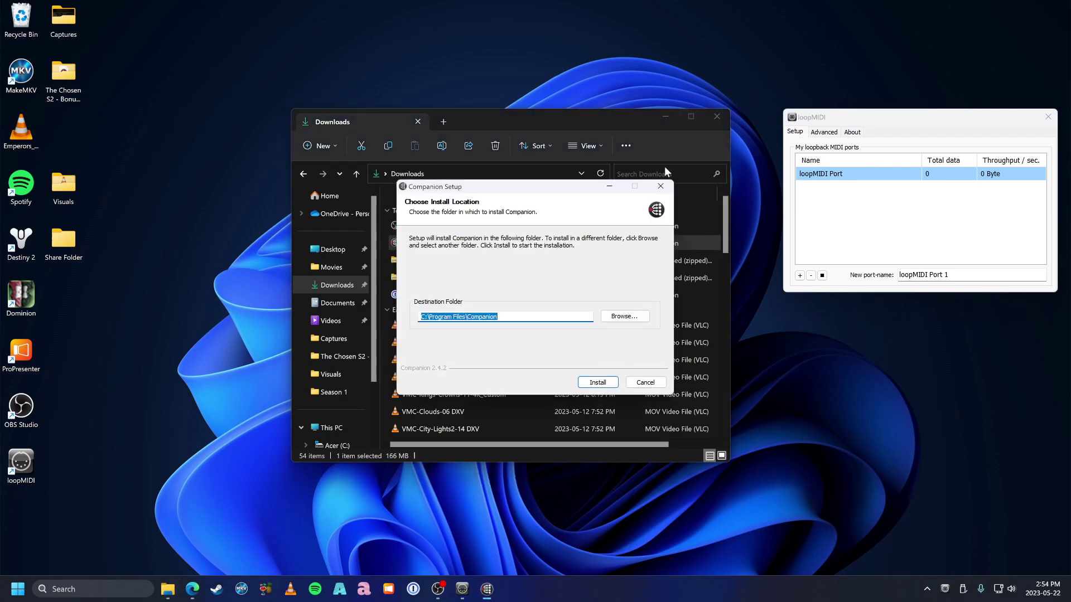
click(597, 383)
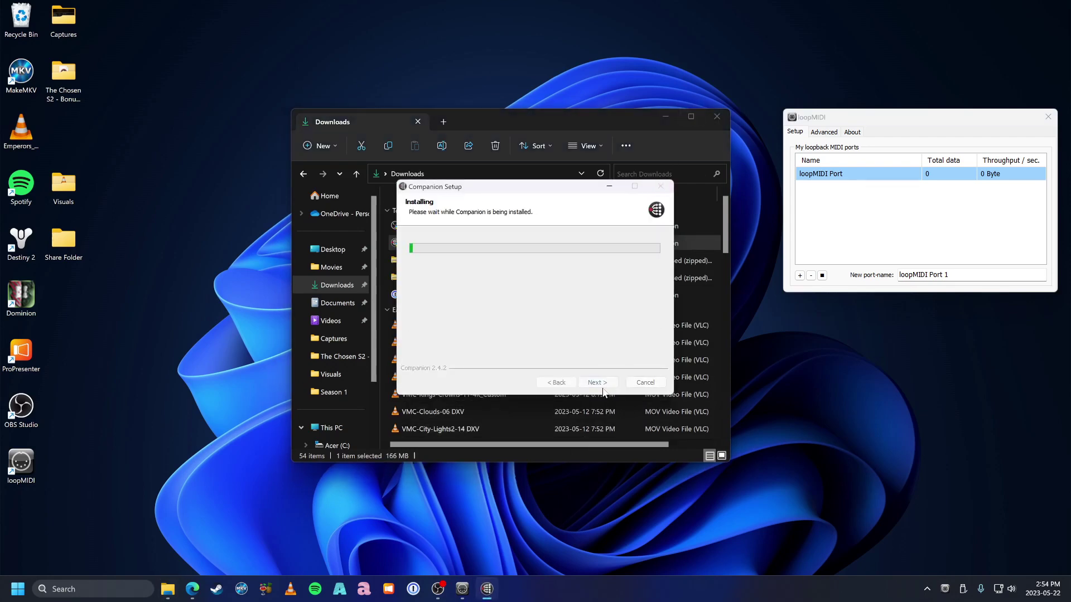
click(660, 118)
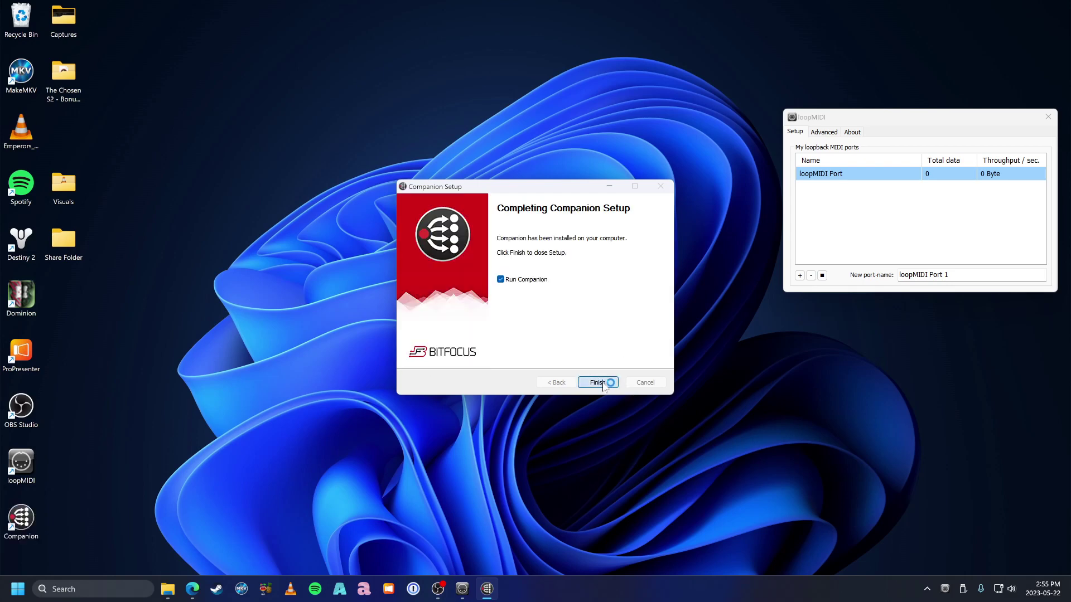
click(598, 382)
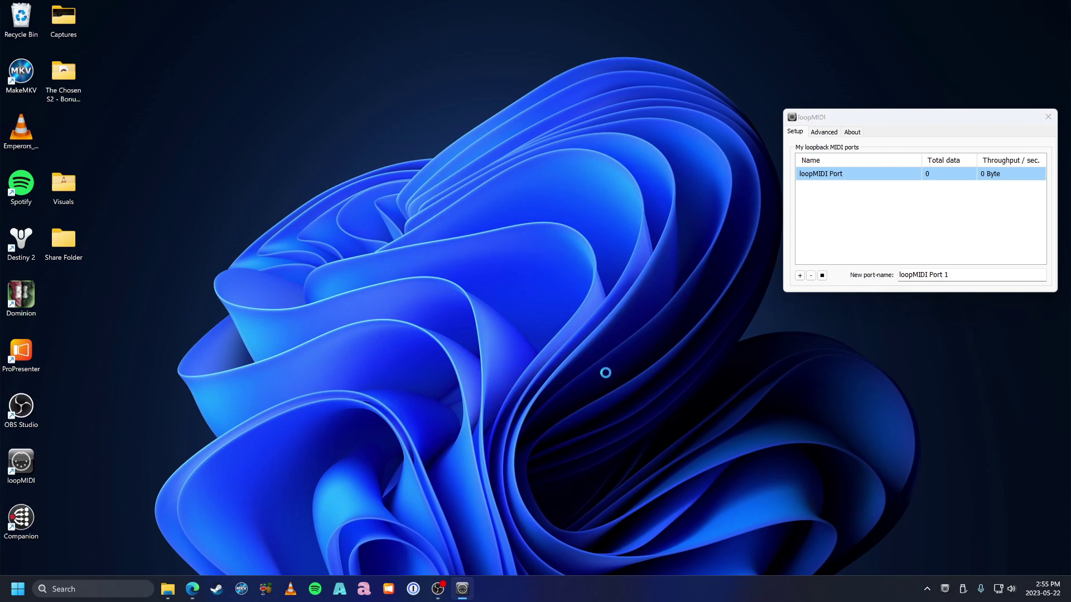
- Serve Companion on All Interfaces: 0.0.0.0 and open its admin GUI
click(536, 330)
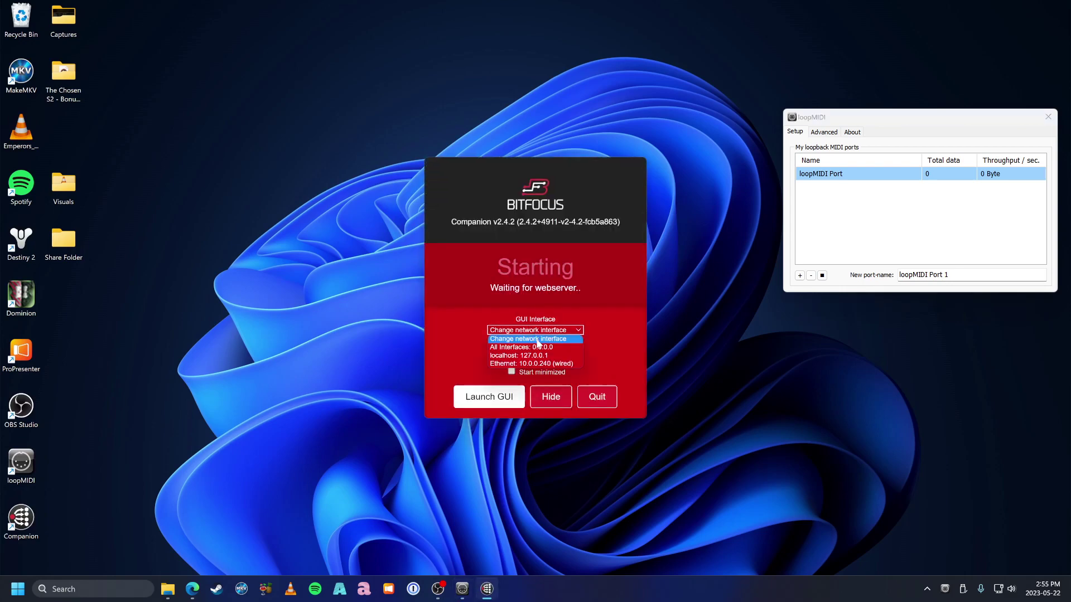
click(537, 343)
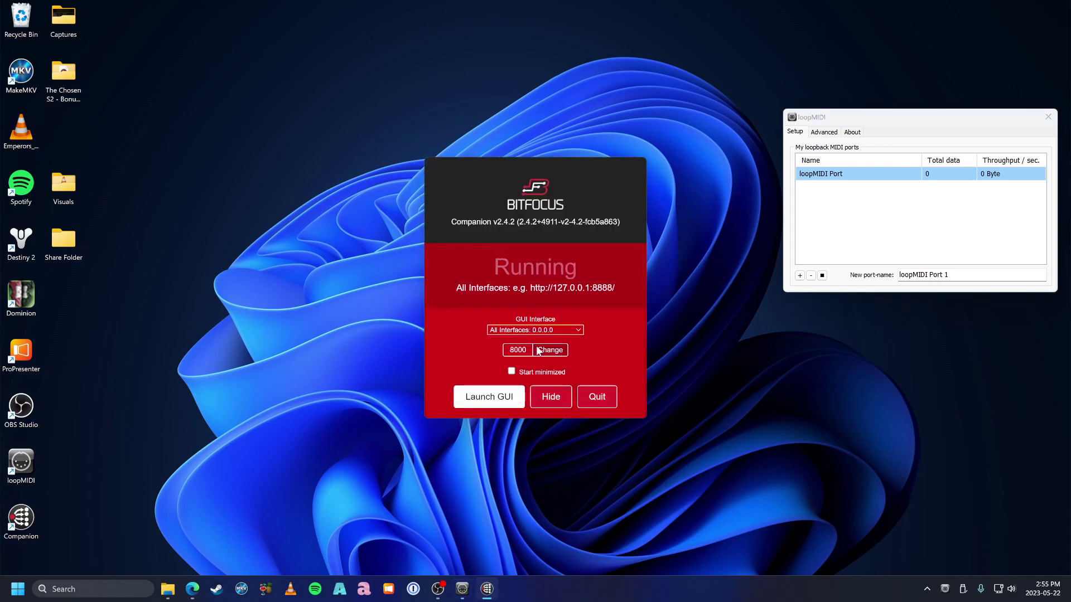
click(507, 403)
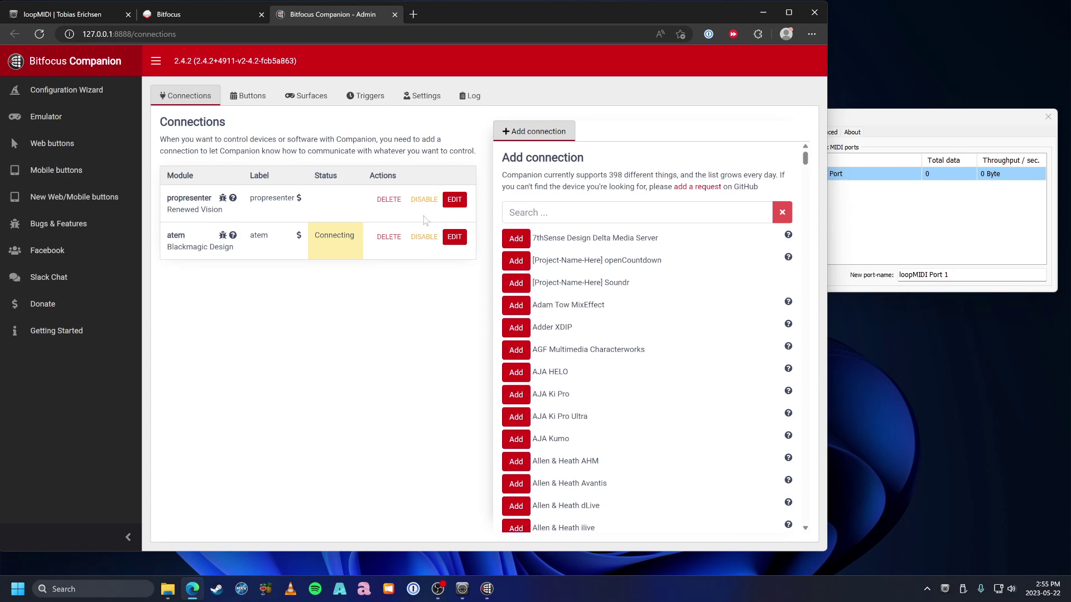
- Delete the existing propresenter and atem connections
click(399, 201)
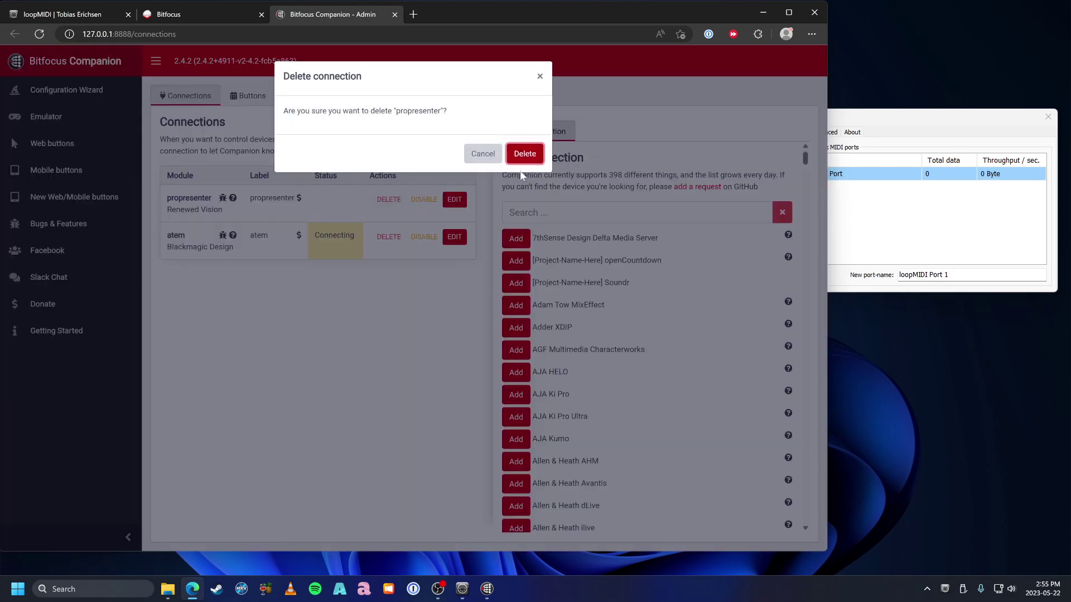
click(524, 155)
click(381, 201)
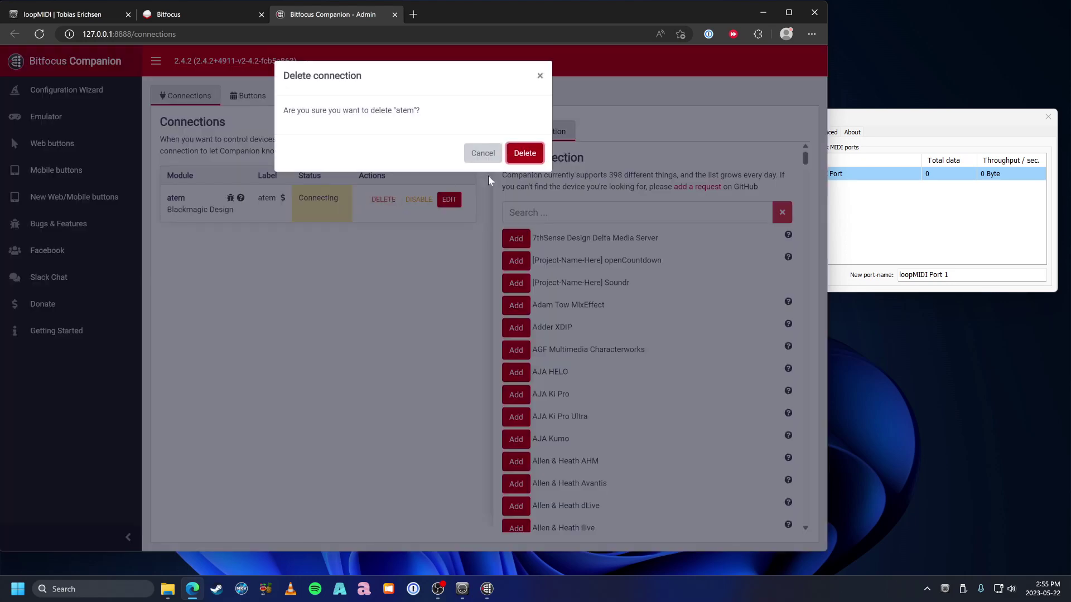
click(522, 153)
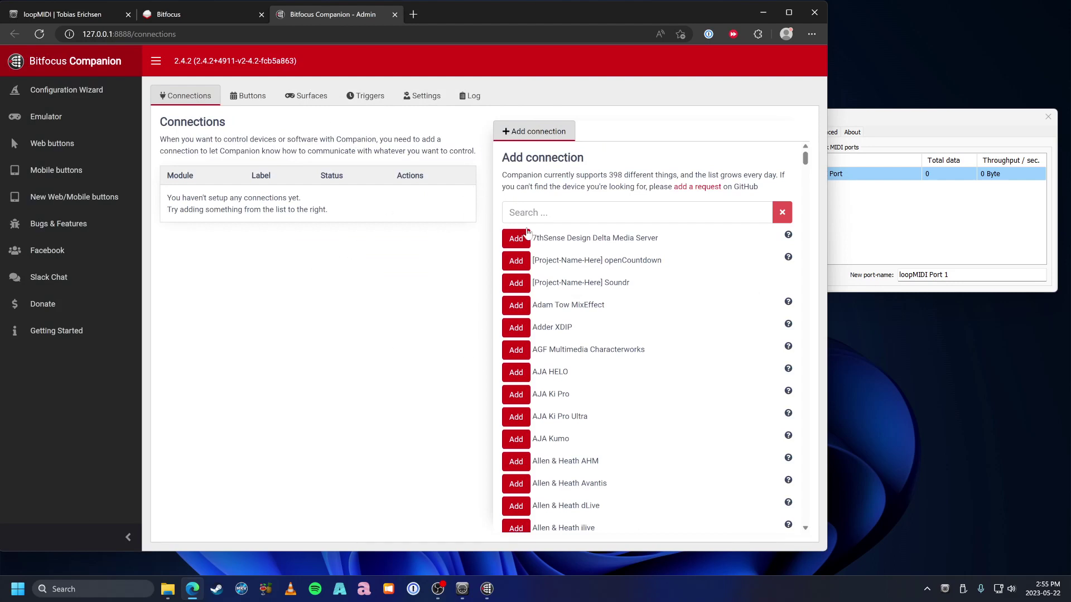
- Add a Renewed Vision ProPresenter connection with Enable MIDI Listener set to Yes
click(524, 212)
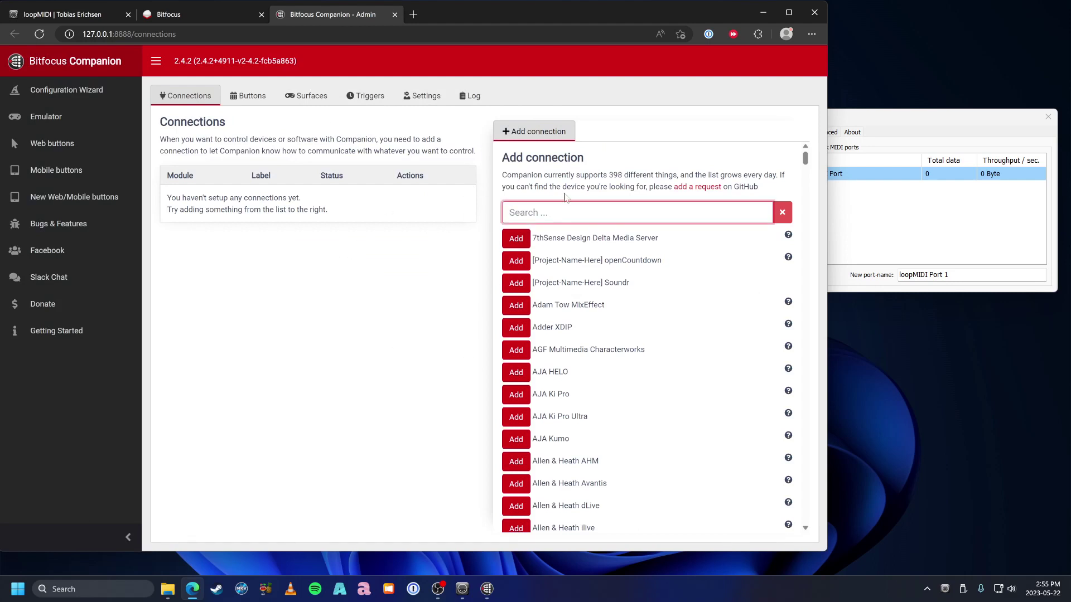
text(prop)
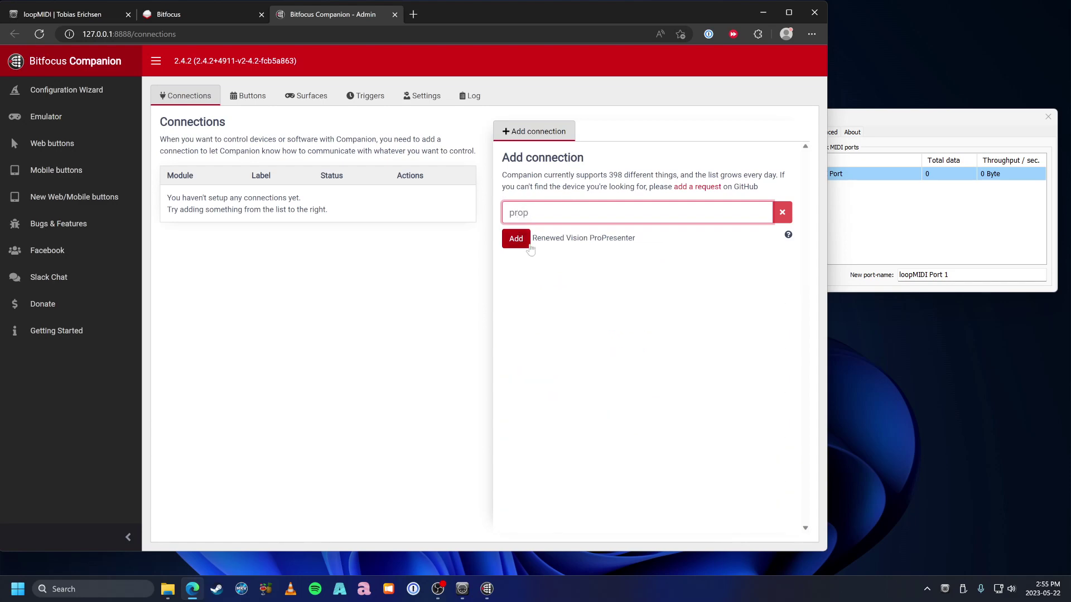
click(529, 244)
scroll(619, 318, down, 8)
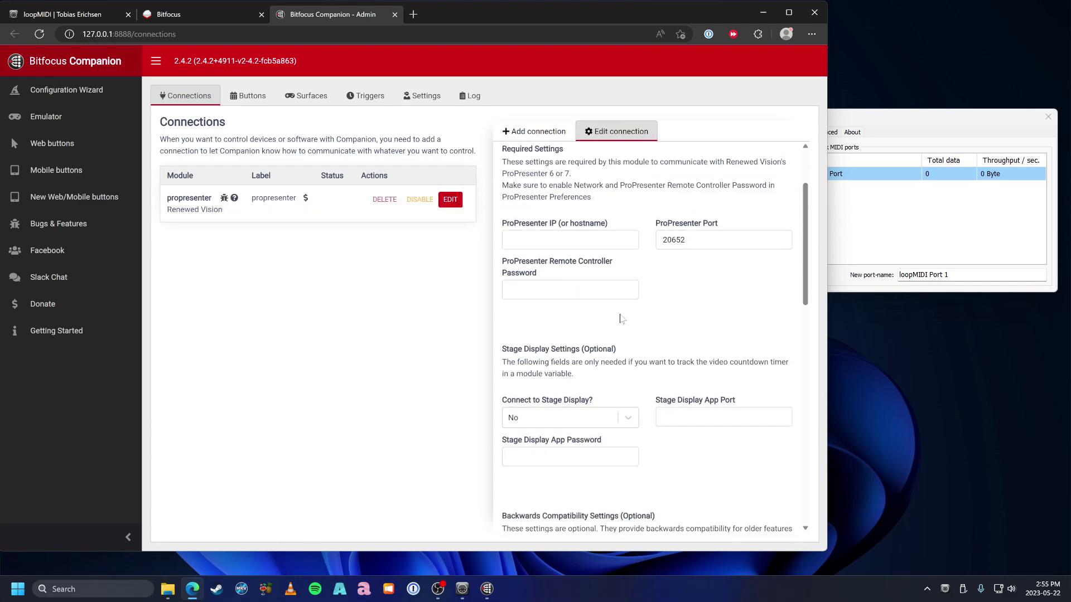
scroll(613, 290, down, 6)
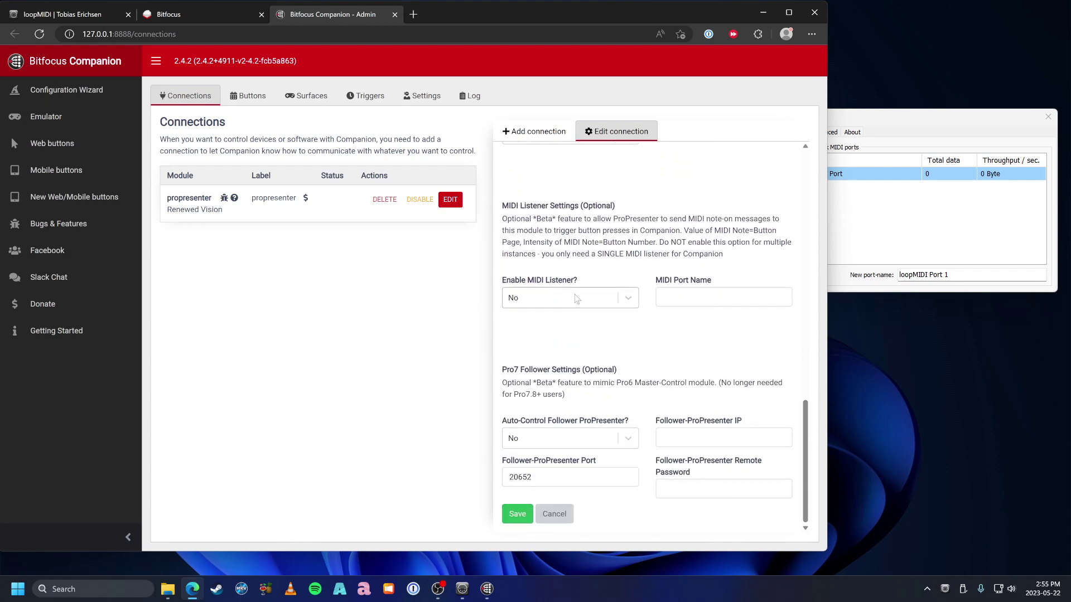
click(574, 297)
click(569, 348)
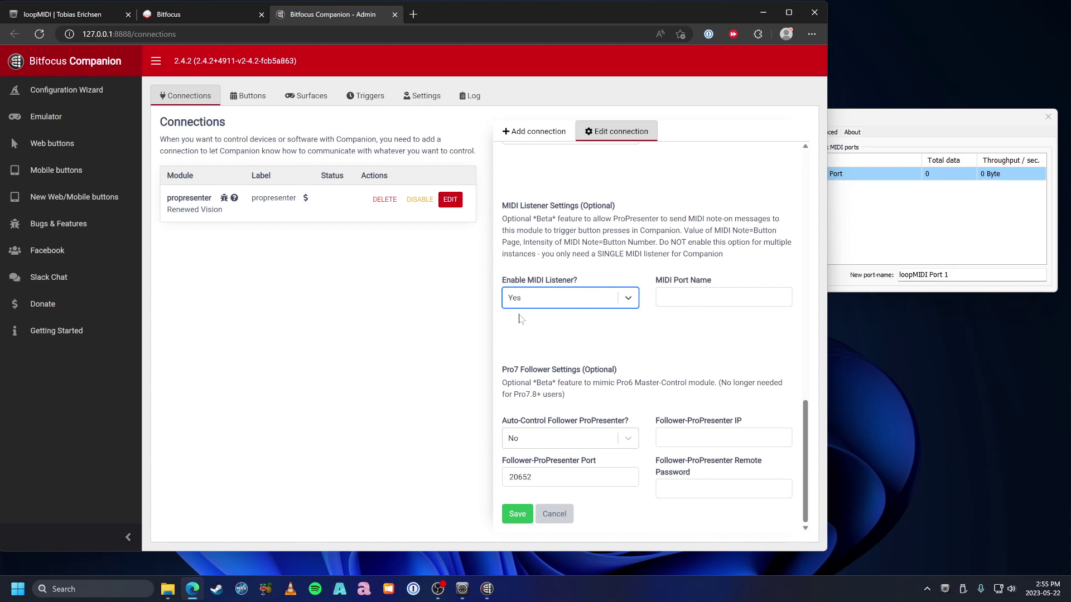
- Set the MIDI Port Name to 'loopMIDI port' and save the ProPresenter connection
mouse_move(791, 256)
mouse_down()
mouse_move(441, 318)
mouse_move(479, 267)
mouse_up()
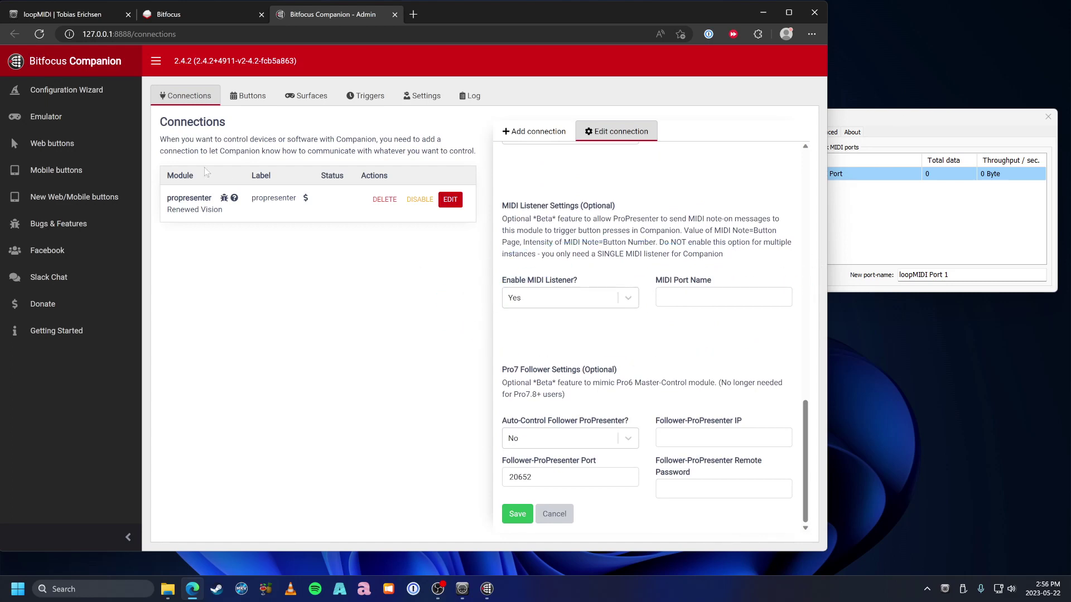
mouse_move(650, 245)
mouse_down()
mouse_move(433, 312)
mouse_move(591, 269)
mouse_up()
click(883, 127)
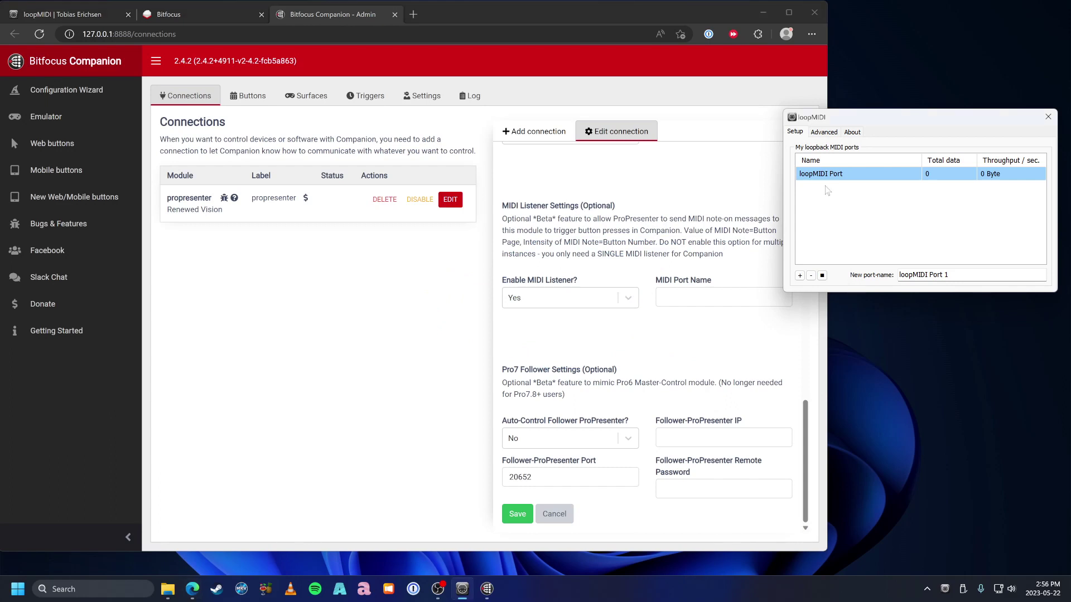
click(716, 293)
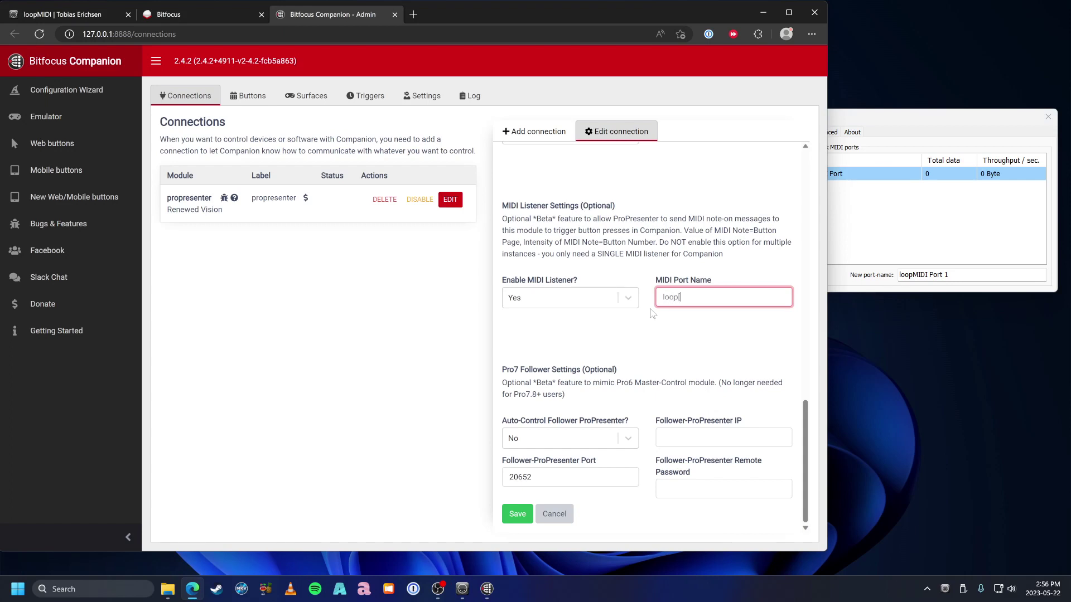
text(loop)
text(MNID)
key(BackSpace)
key(BackSpace)
key(Caps_Lock)
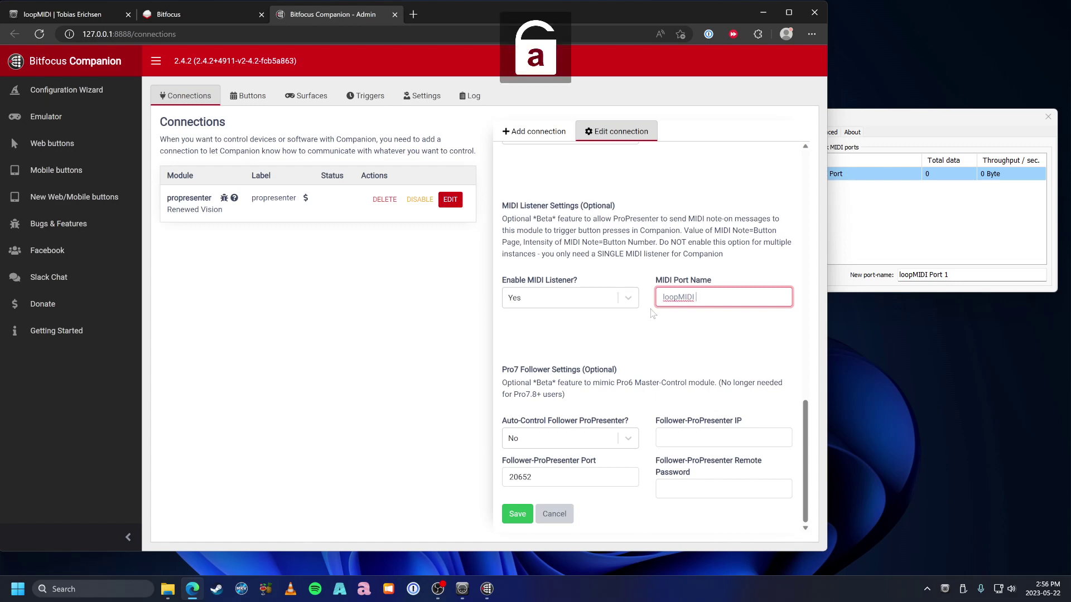
text(IDI potr)
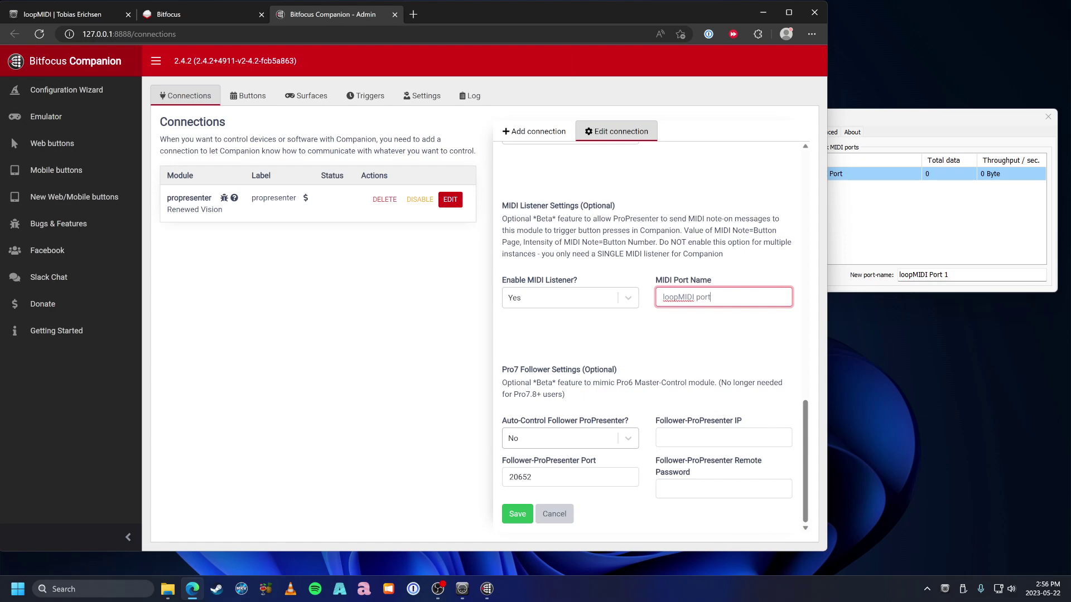
click(517, 513)
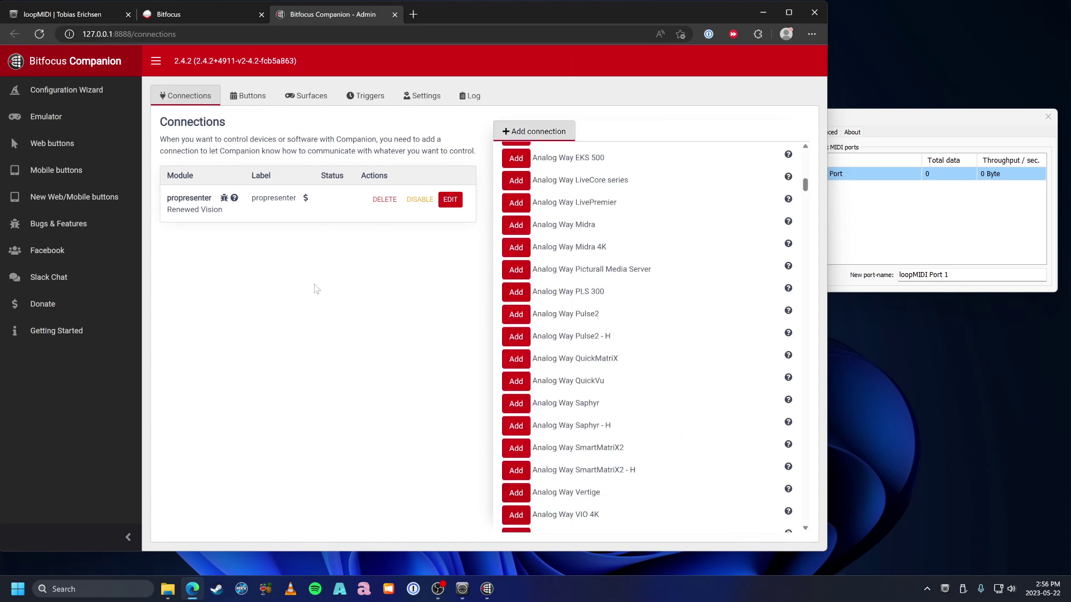
- Add a Blackmagic Design ATEM connection with target IP 192.168.0.0
scroll(636, 268, up, 12)
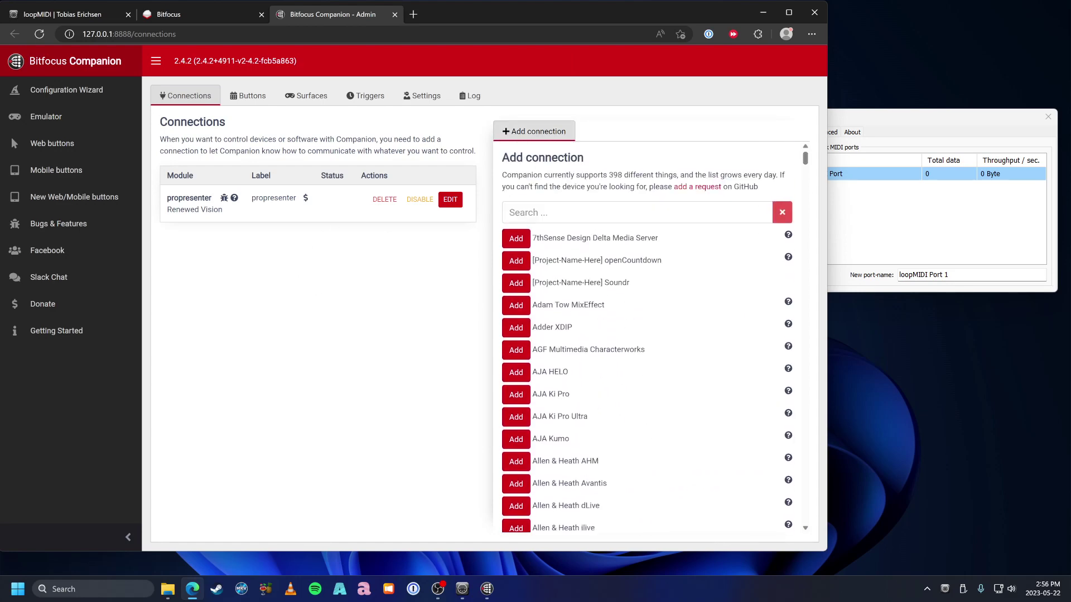
click(630, 213)
text(ate)
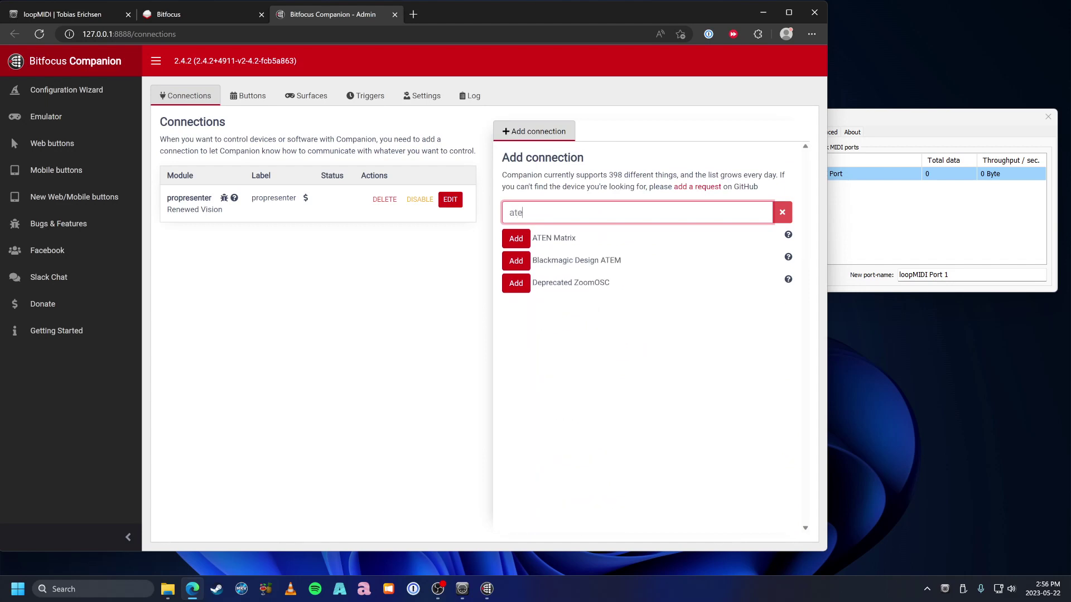
click(515, 261)
click(560, 329)
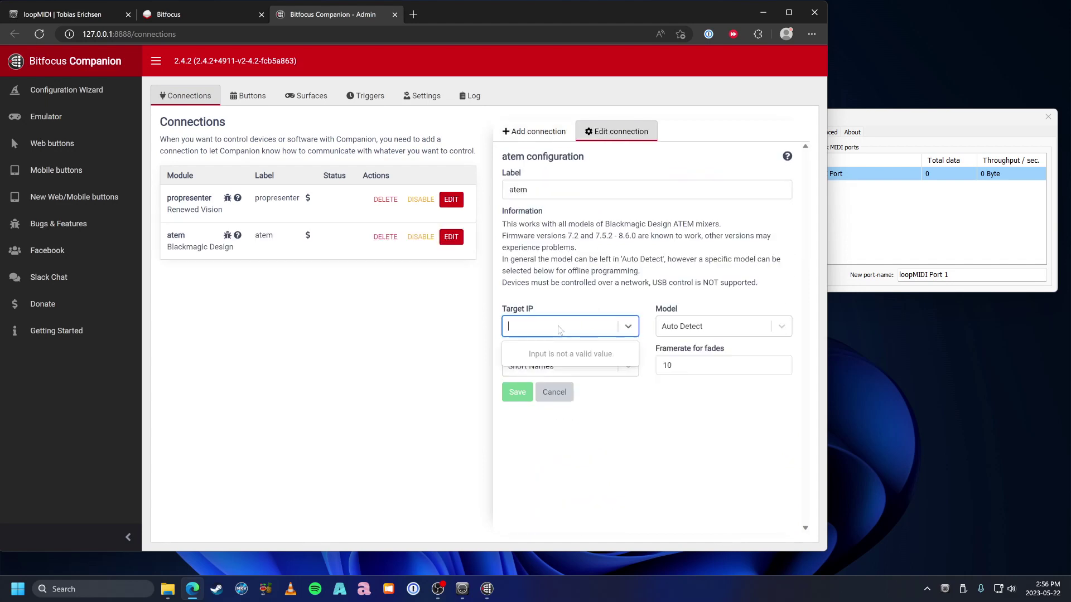
text(192.168.0.0.)
key(BackSpace)
click(581, 353)
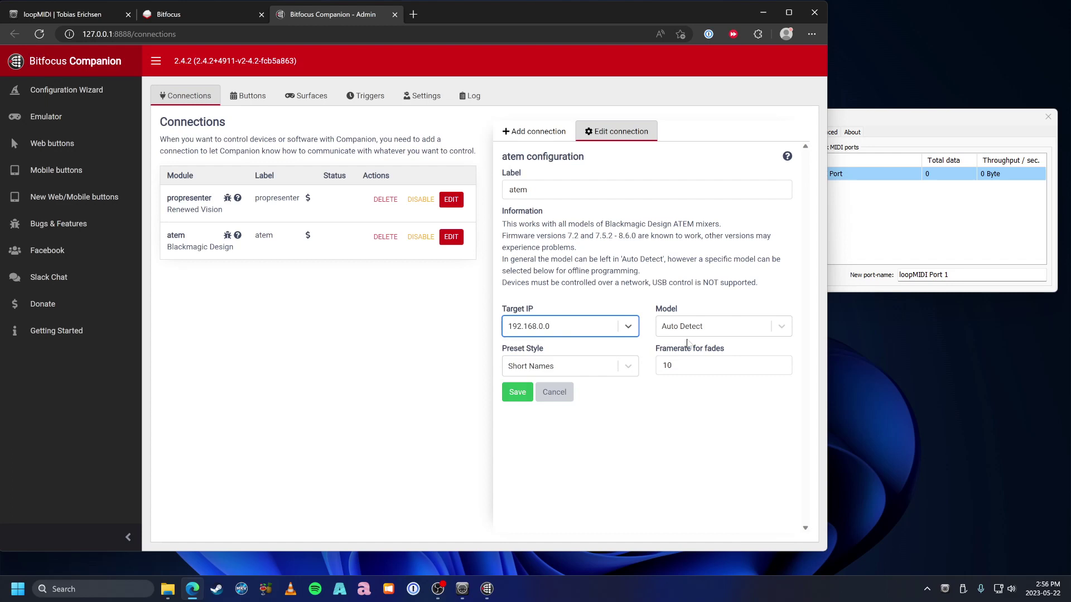
- Choose the Mini Pro model and save the ATEM connection
click(697, 328)
scroll(694, 416, down, 3)
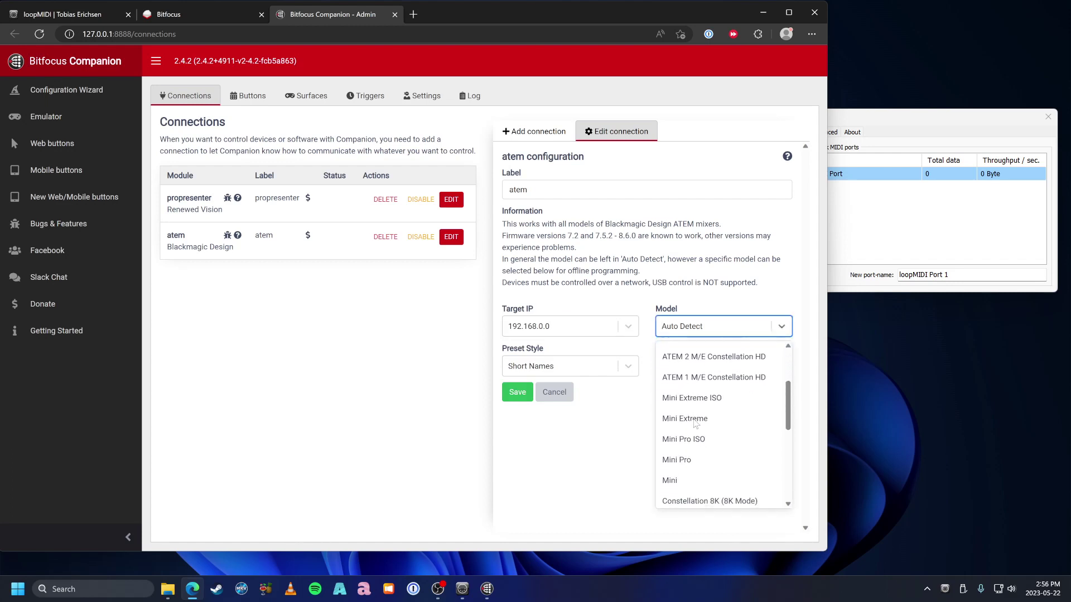
click(700, 458)
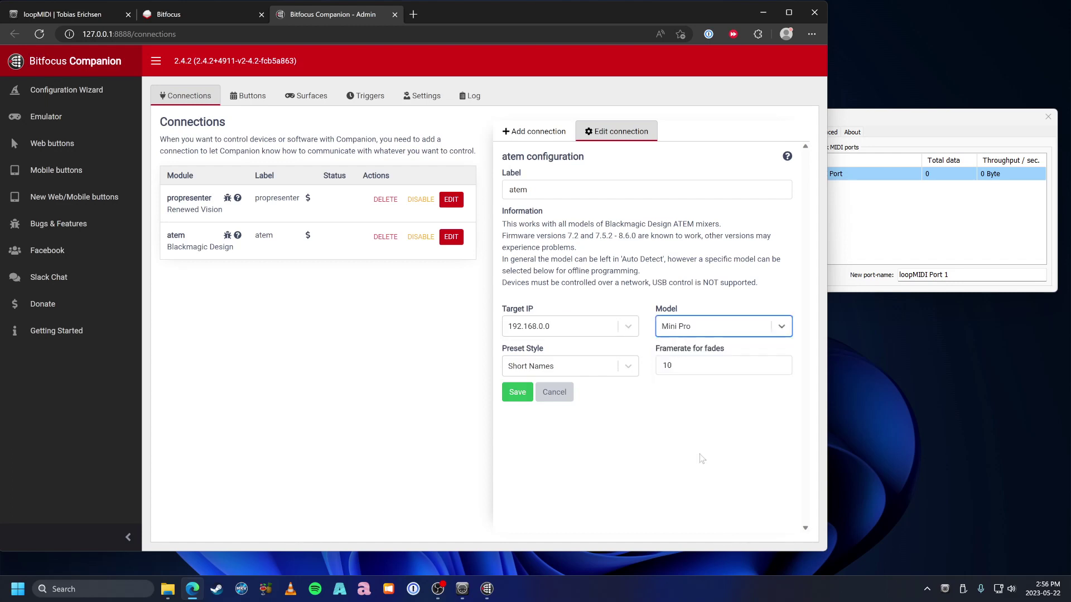
click(510, 389)
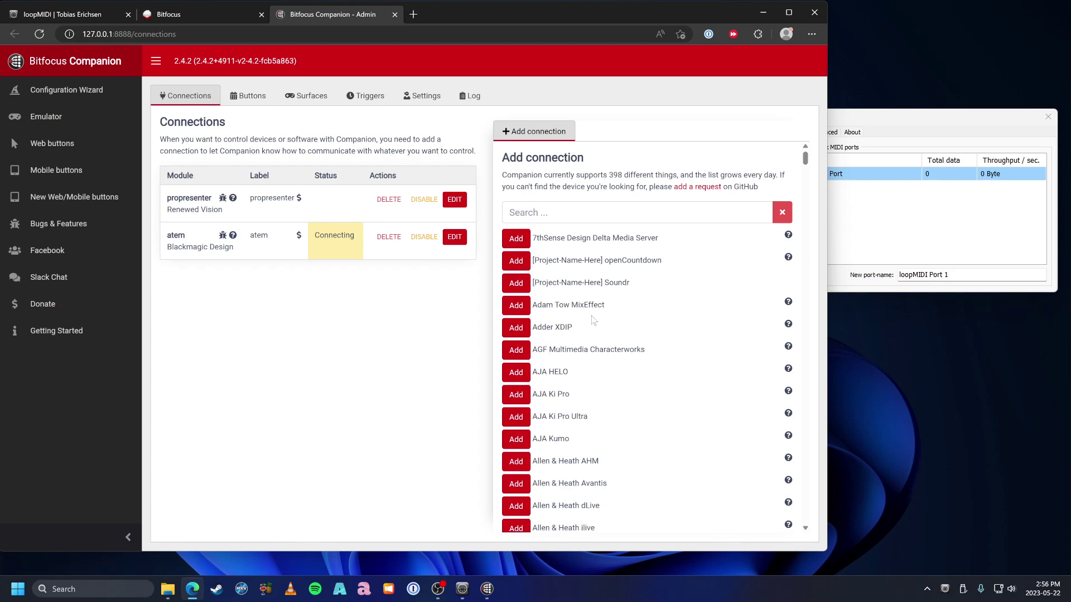
scroll(597, 319, down, 7)
scroll(600, 316, up, 7)
- Open the ATEM Cam1 button in the button editor and test-press it
click(249, 103)
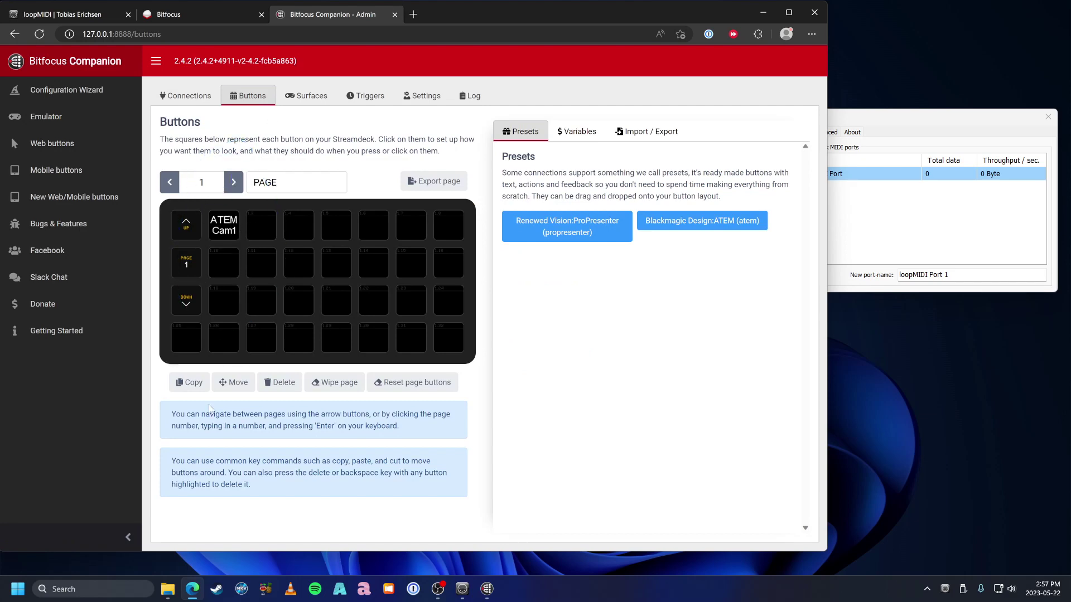
click(130, 543)
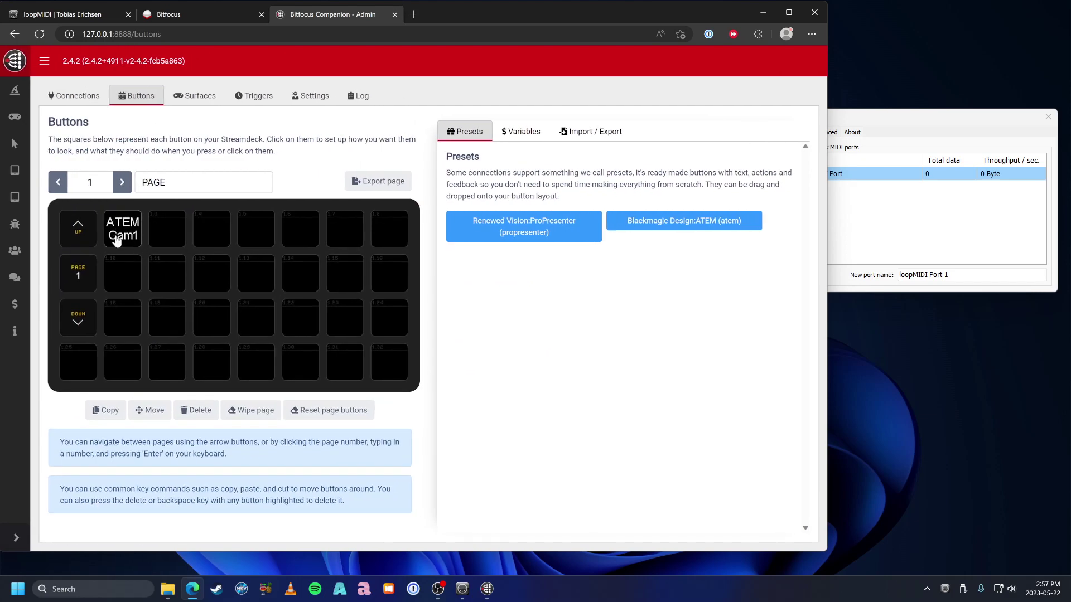
click(120, 232)
scroll(619, 343, down, 3)
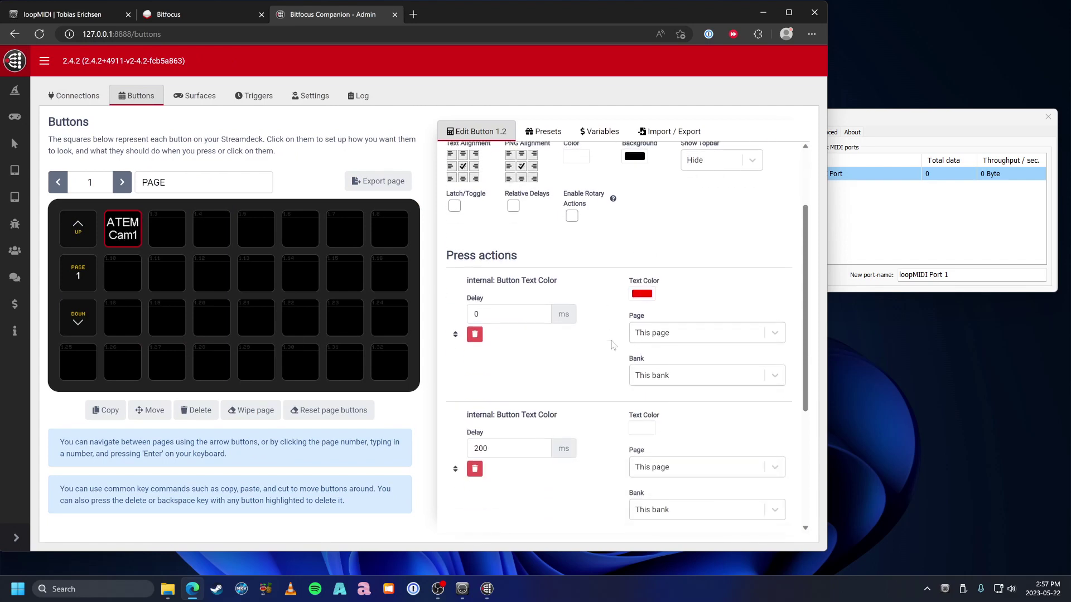
scroll(600, 182, up, 5)
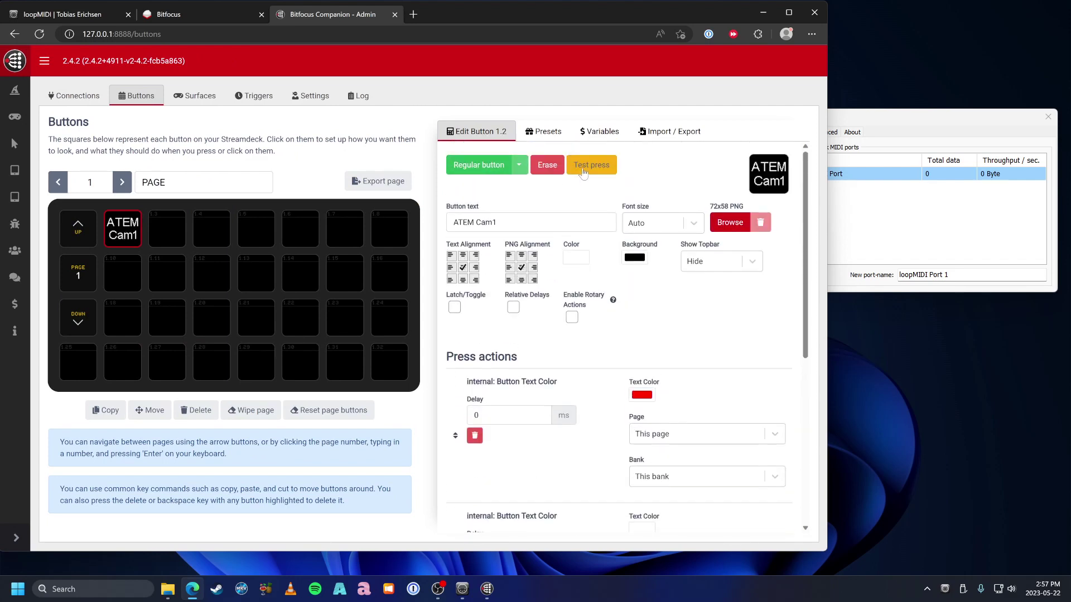
click(584, 170)
click(598, 167)
scroll(606, 340, down, 4)
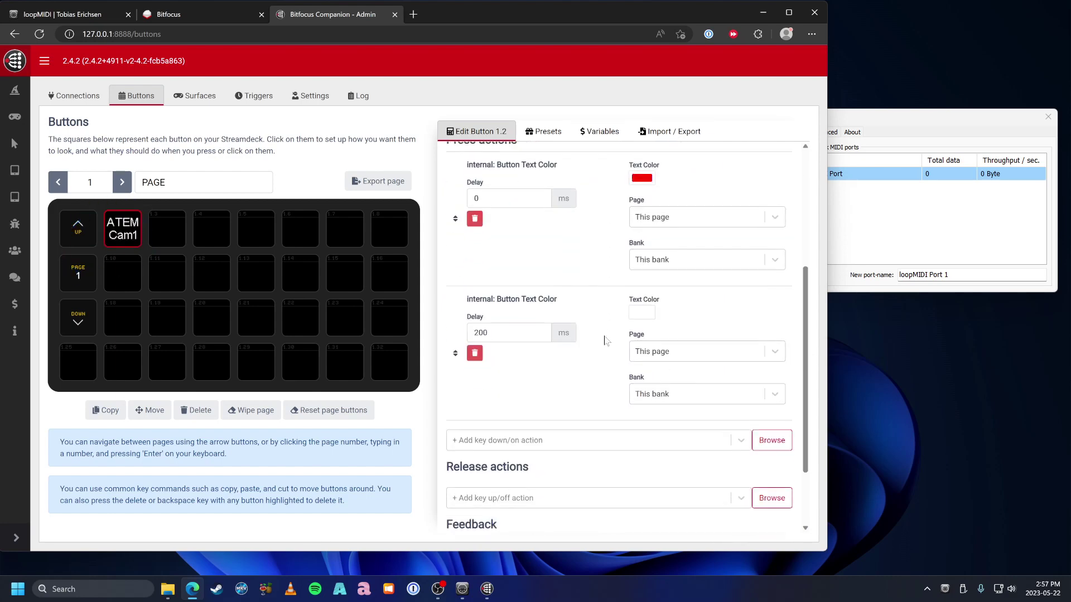
scroll(606, 340, down, 3)
scroll(606, 310, down, 1)
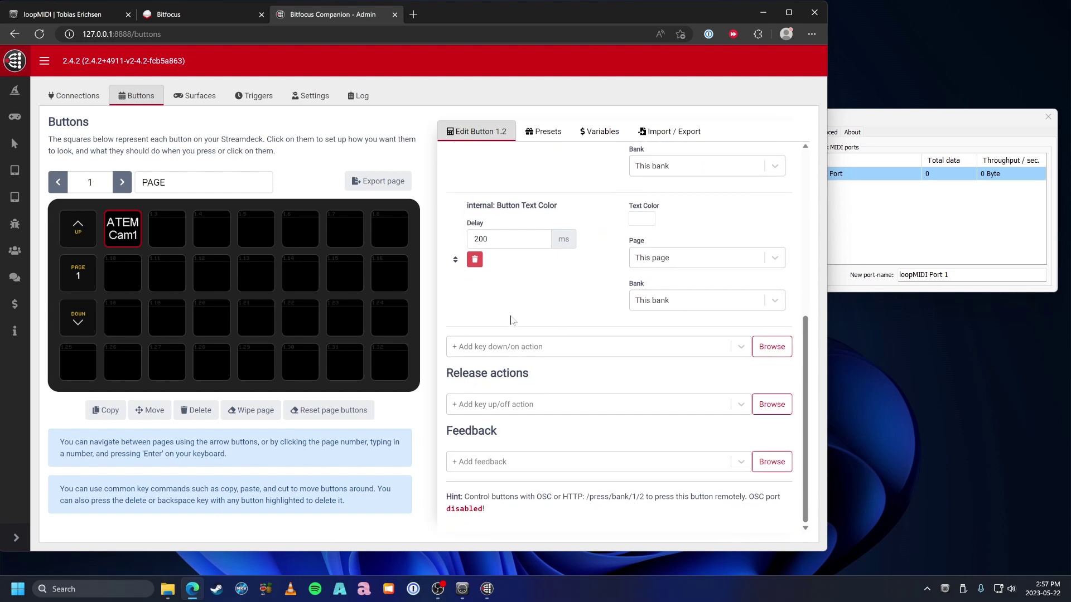
- Add an 'atem: ME: Set Program input' press action using Input 2, then test-press it
click(510, 347)
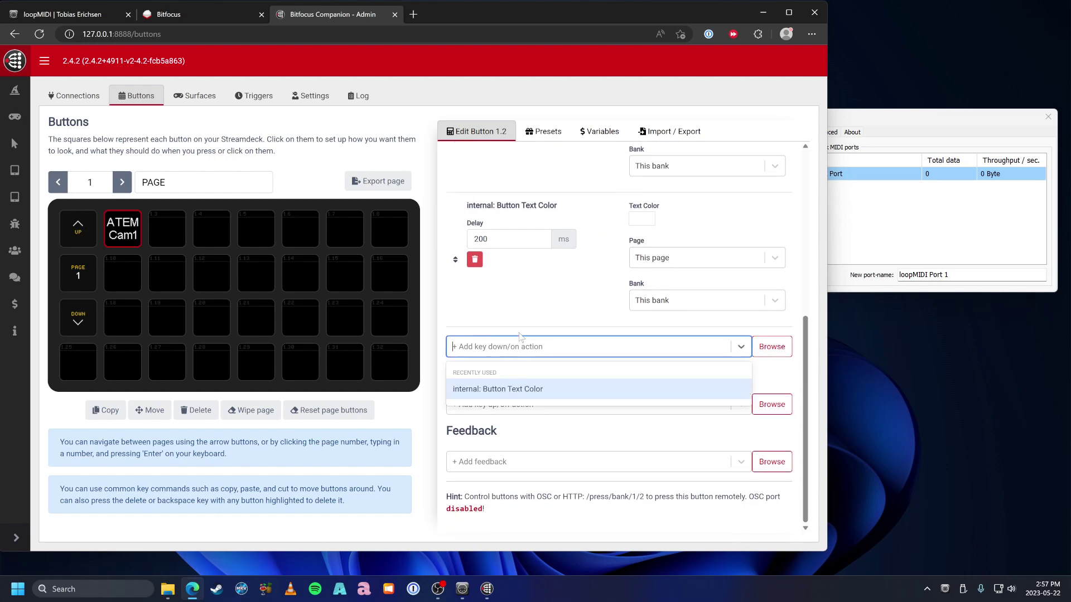
text(ate)
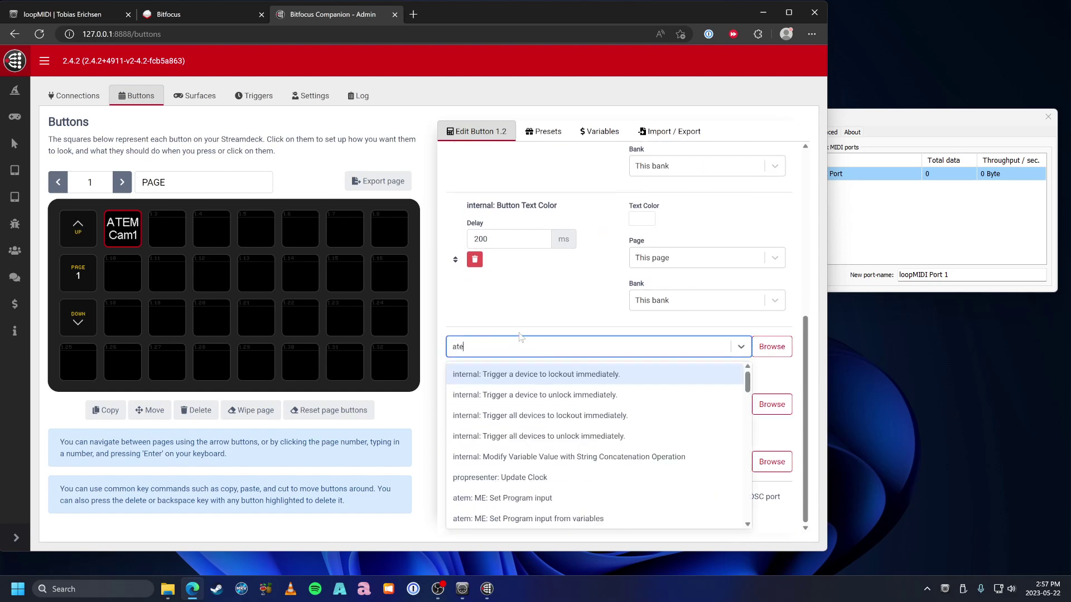
text(m)
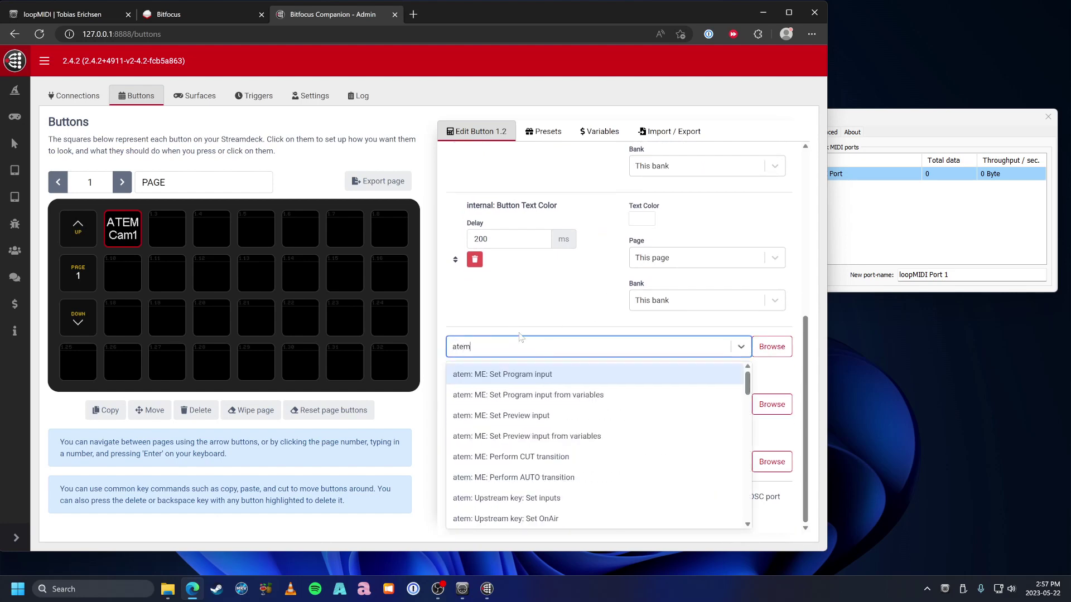
click(590, 375)
click(687, 409)
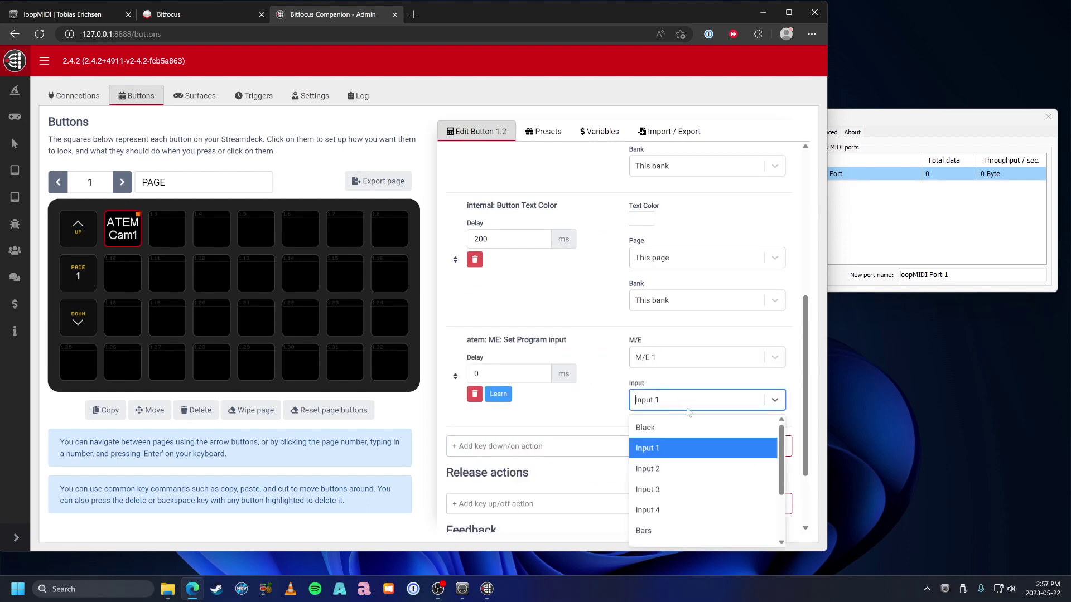
click(669, 468)
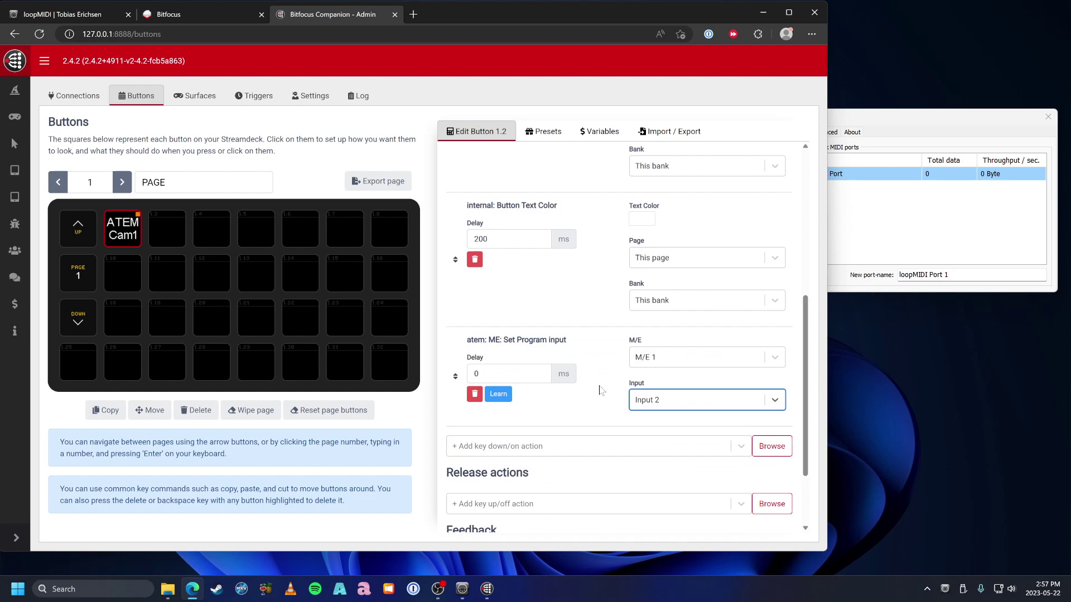
scroll(601, 390, up, 5)
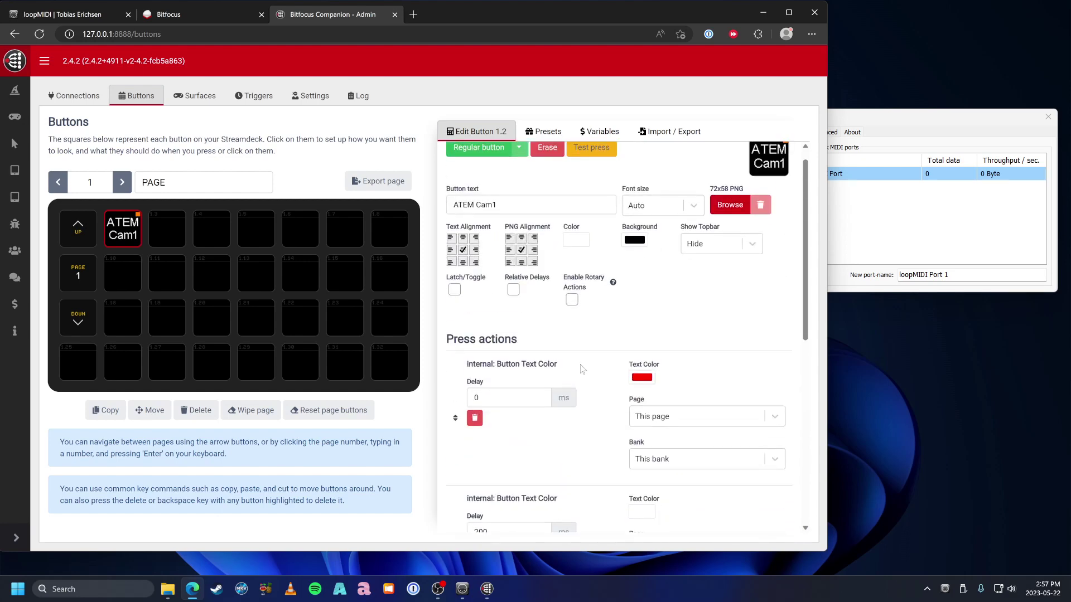
scroll(605, 362, up, 1)
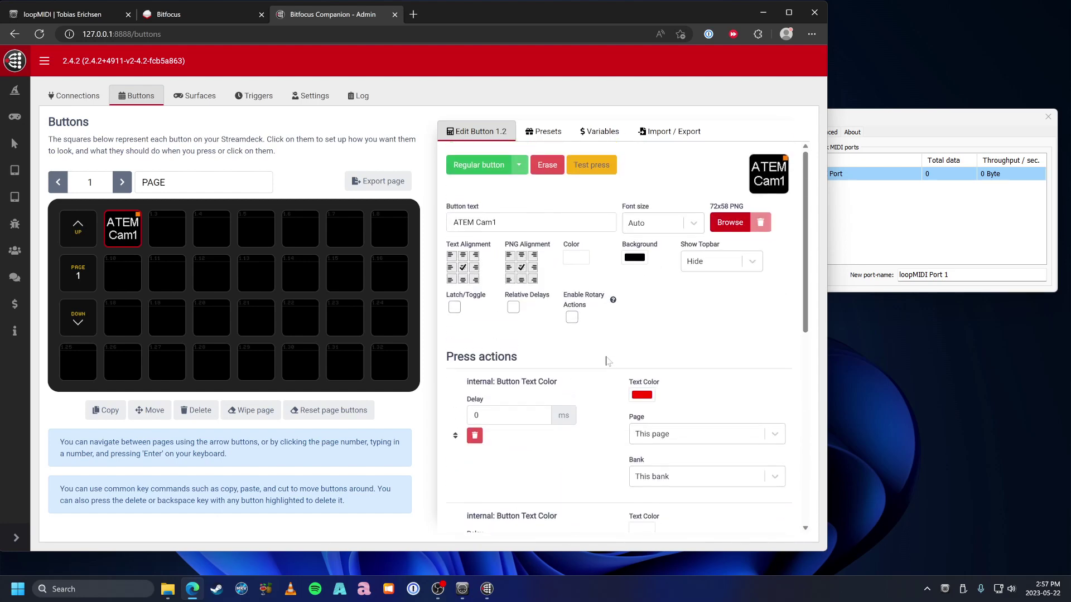
click(591, 165)
scroll(622, 338, down, 5)
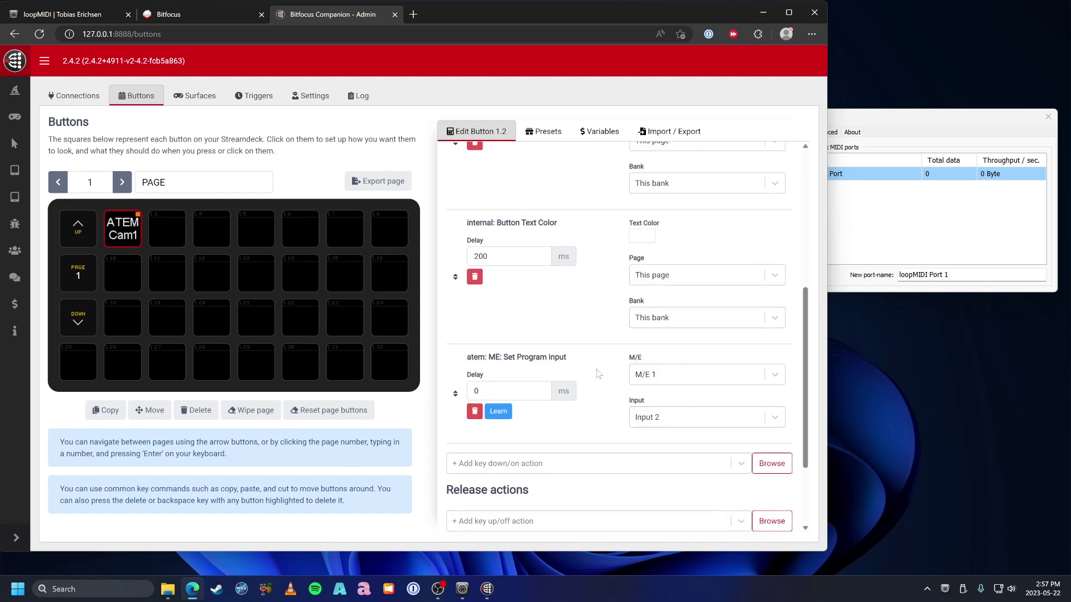
scroll(596, 379, up, 5)
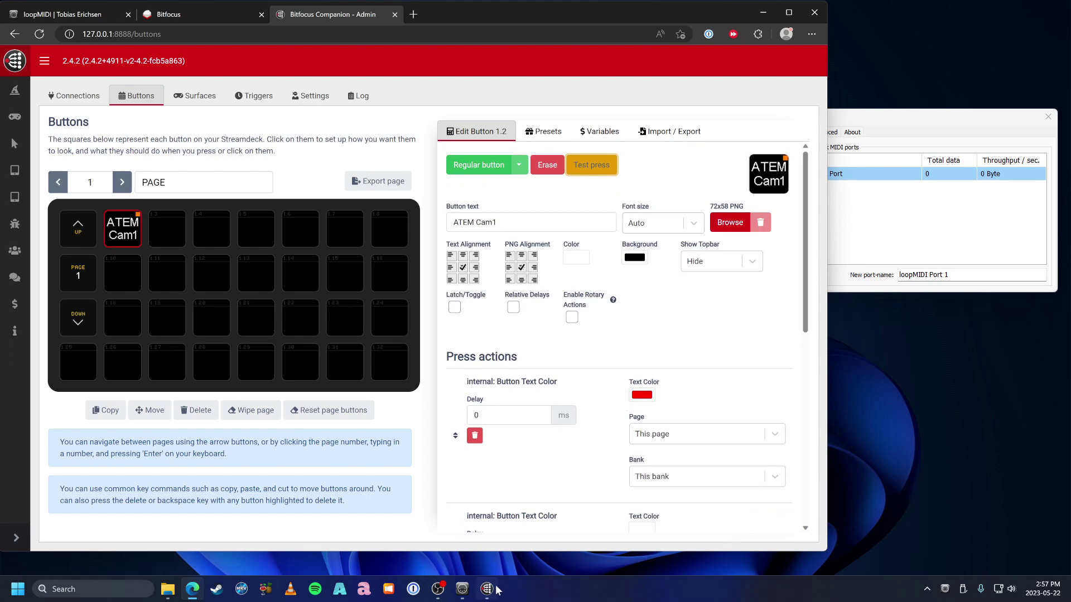
- Add a new MIDI device in ProPresenter's Devices preferences
click(388, 589)
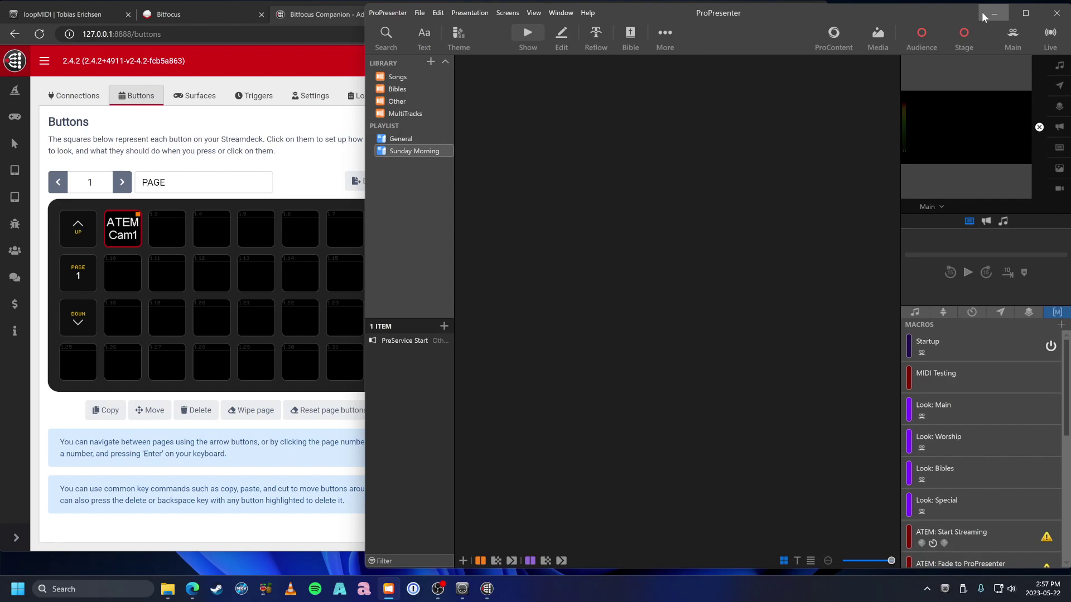
click(393, 13)
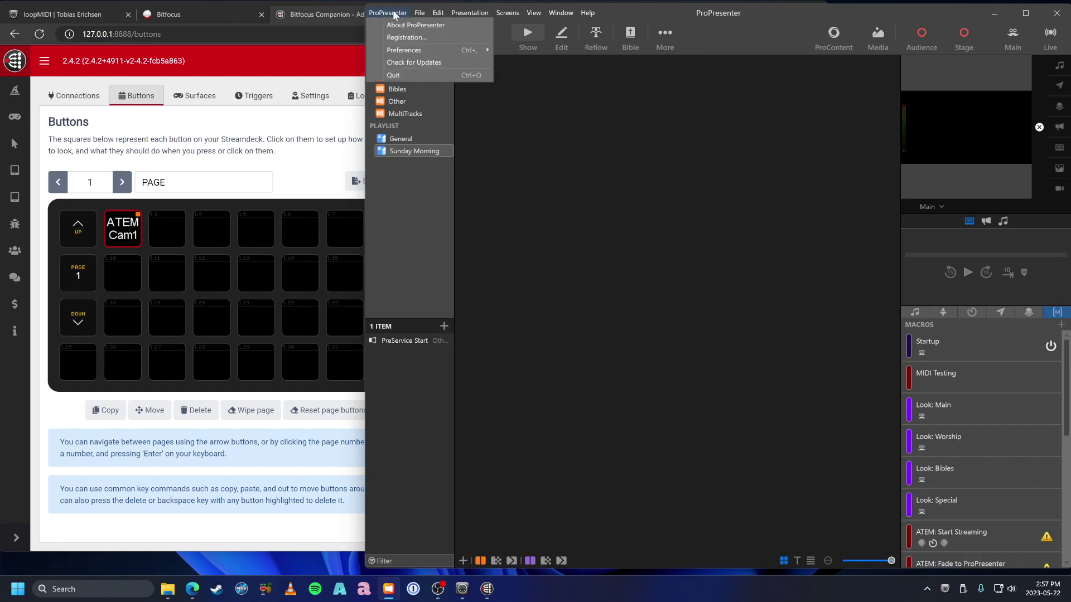
click(416, 52)
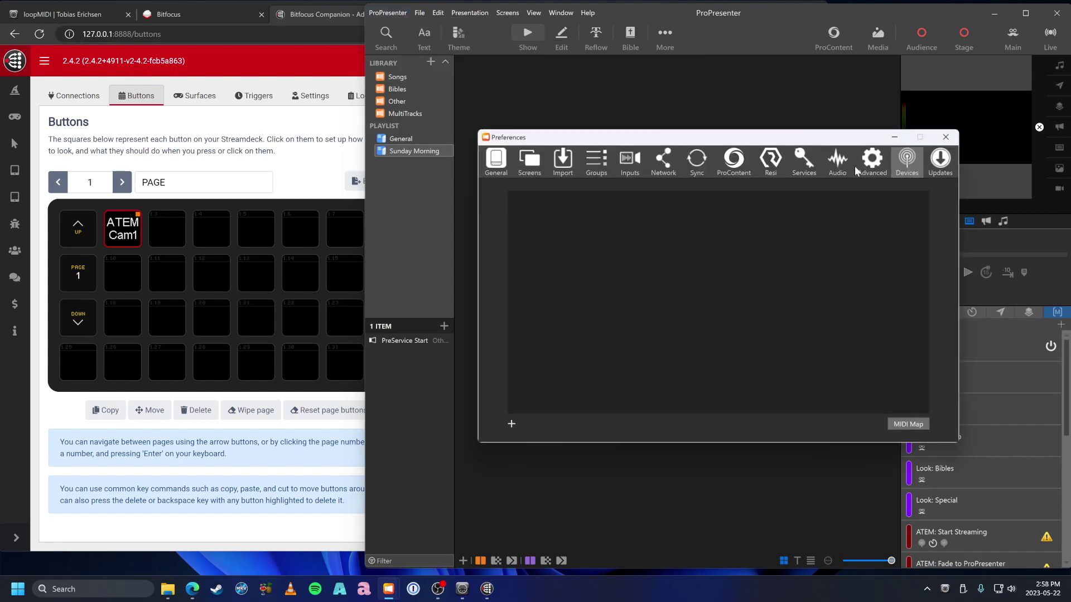
click(511, 423)
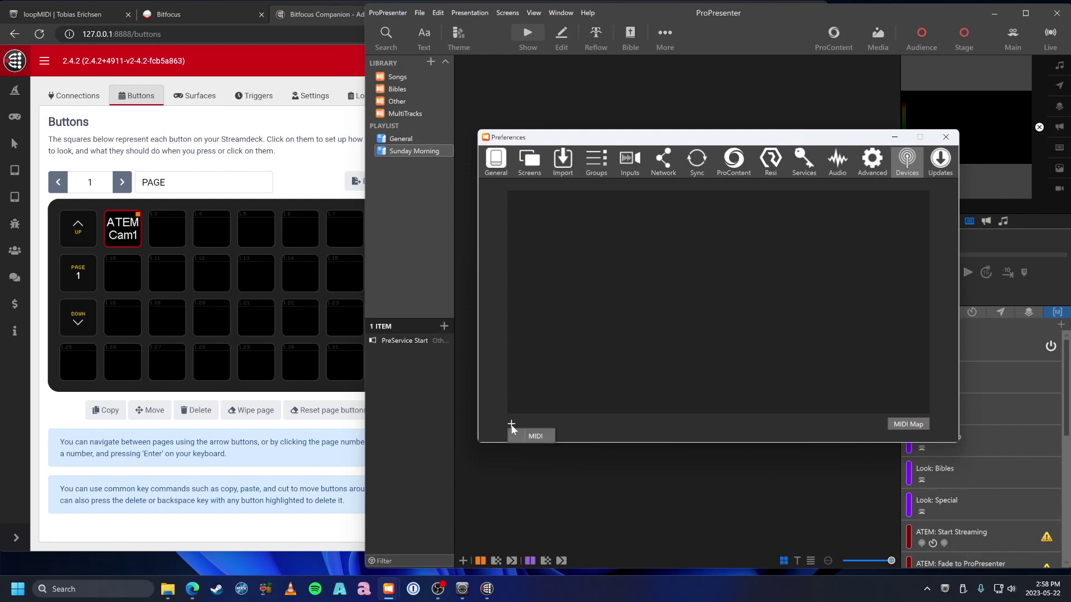
click(535, 437)
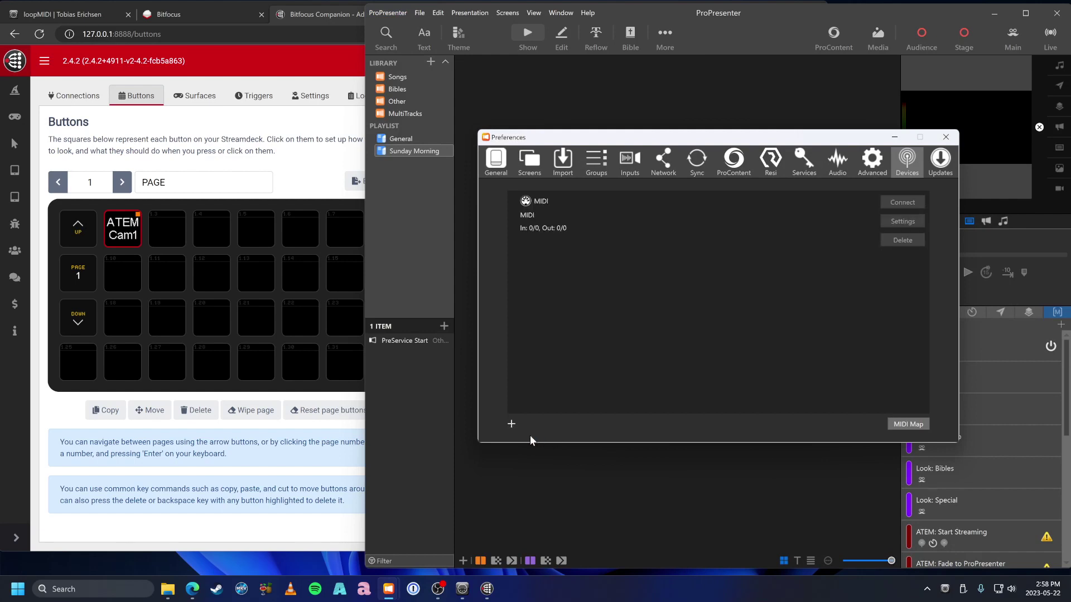
- Set the MIDI device to use loopMIDI Port, connect it, and close Preferences
click(914, 221)
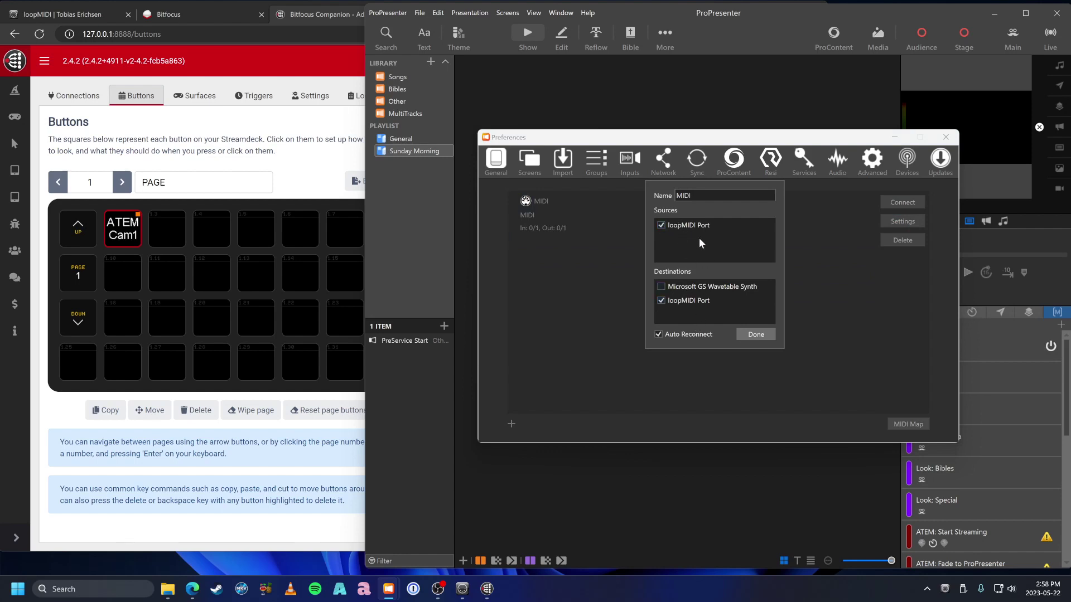
click(678, 302)
click(674, 302)
click(763, 336)
click(897, 203)
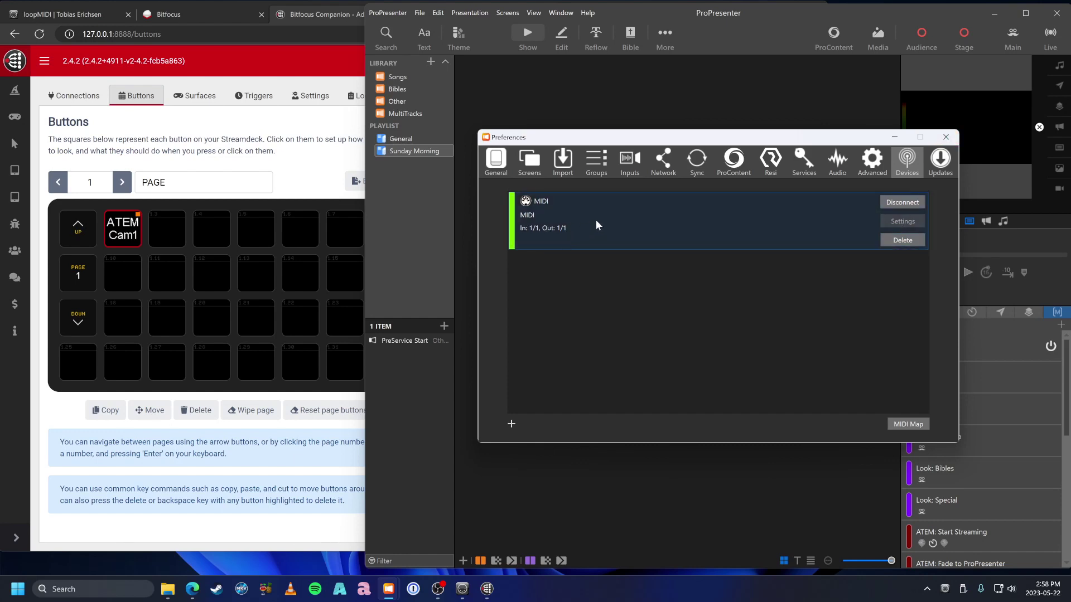
click(948, 139)
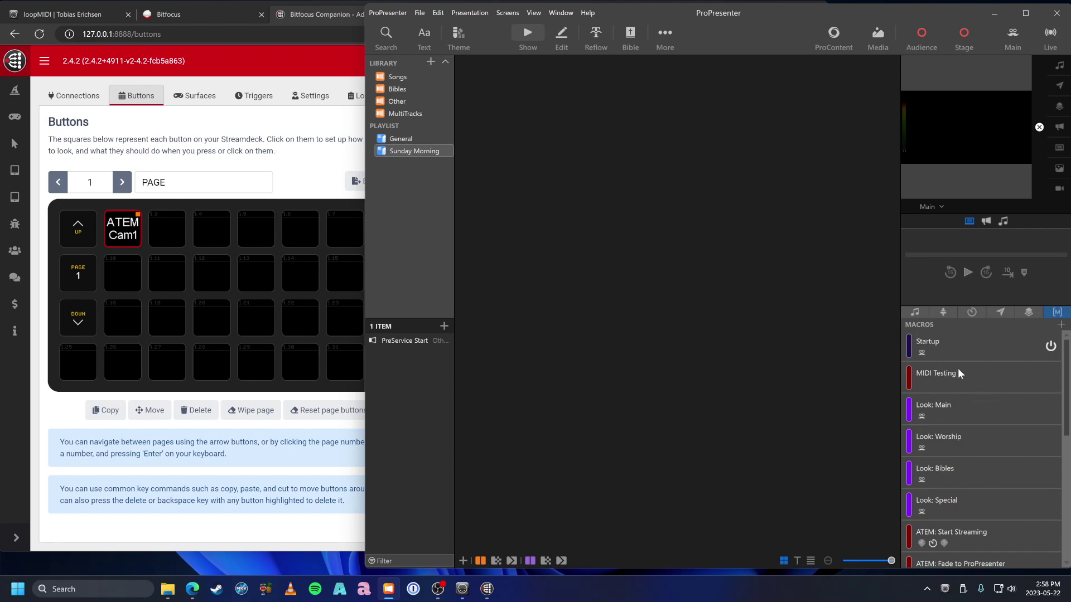
- Add a MIDI Note On action to MIDI Testing: channel 1, note C#-2 (1), intensity 2
right_click(959, 383)
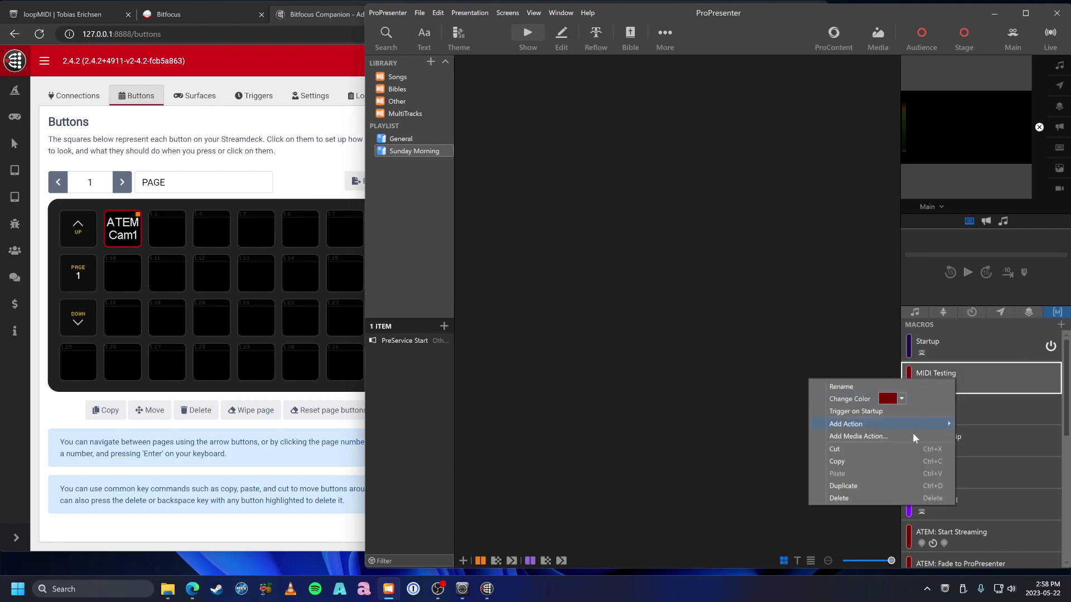
mouse_move(915, 430)
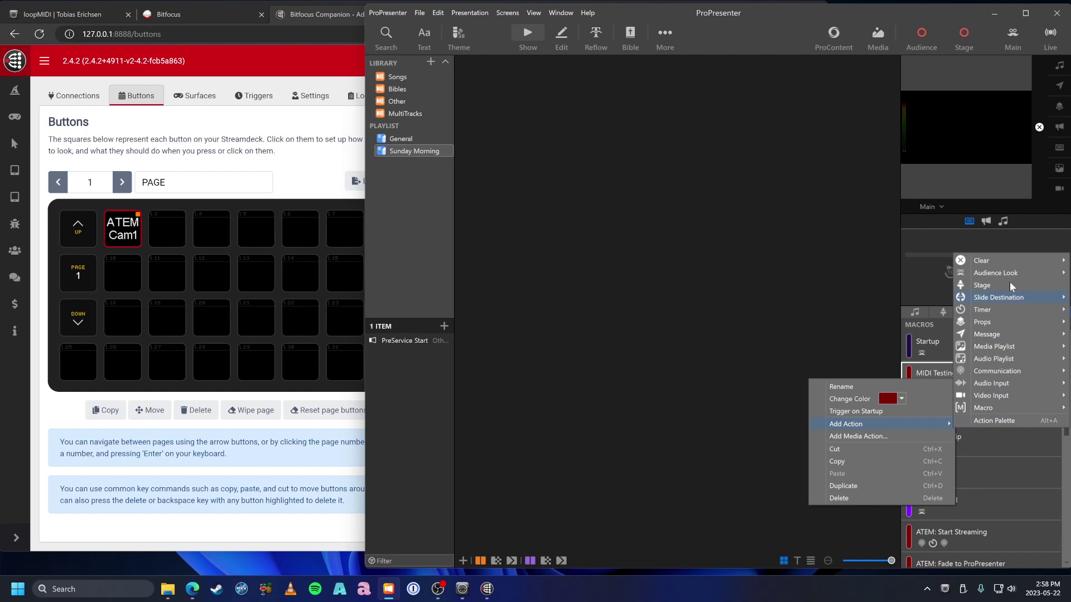
mouse_move(1005, 371)
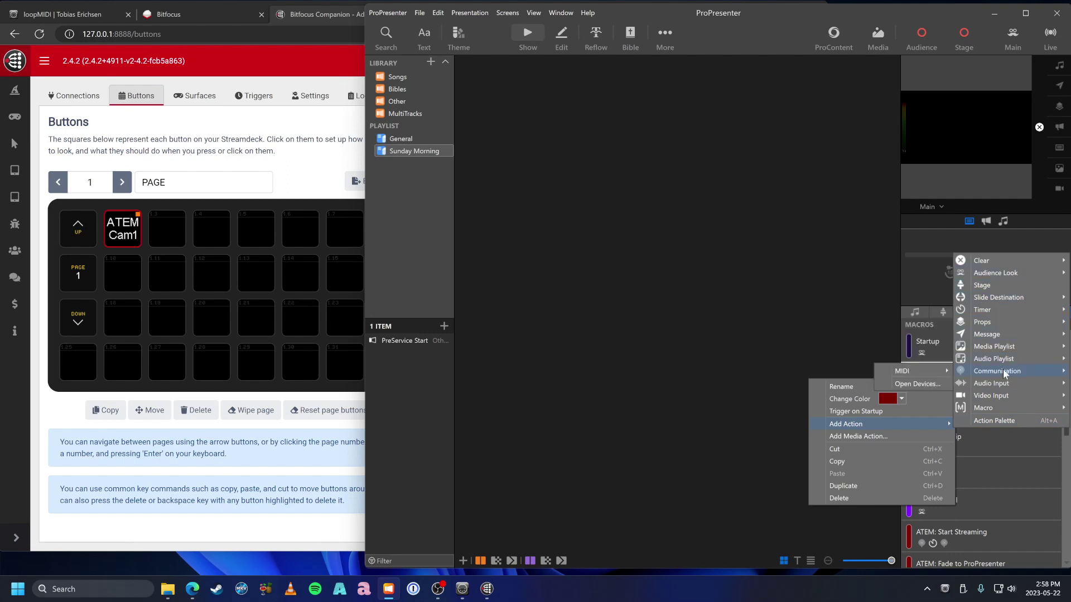
click(892, 371)
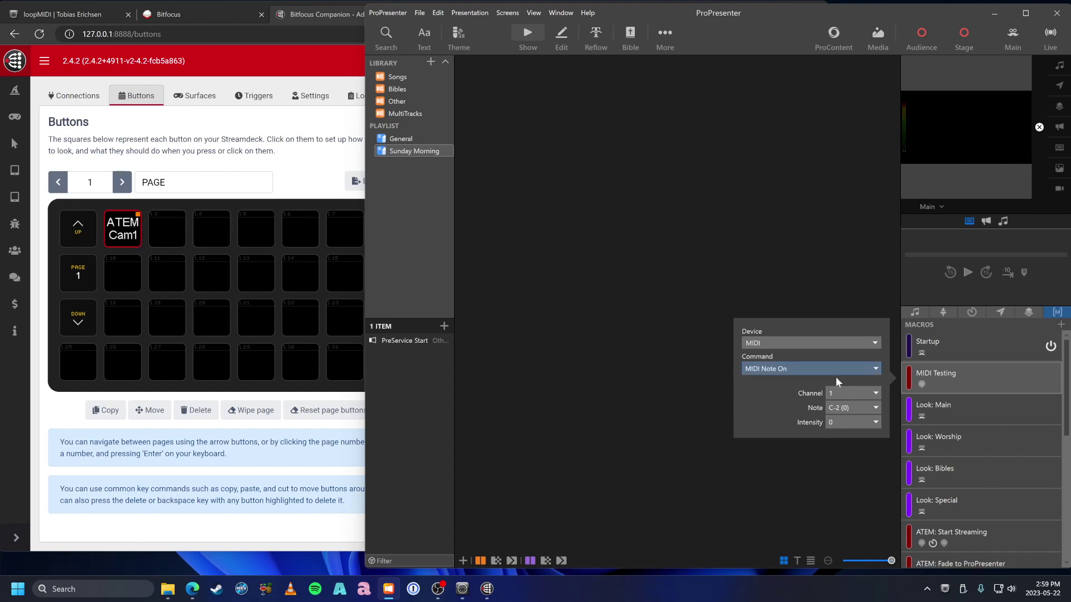
click(859, 411)
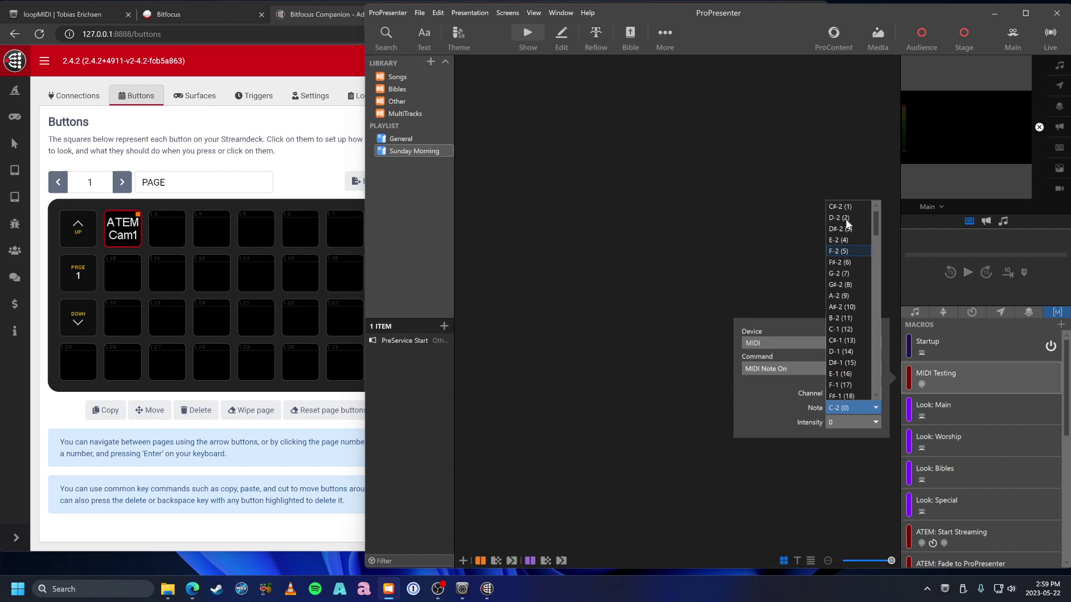
click(843, 207)
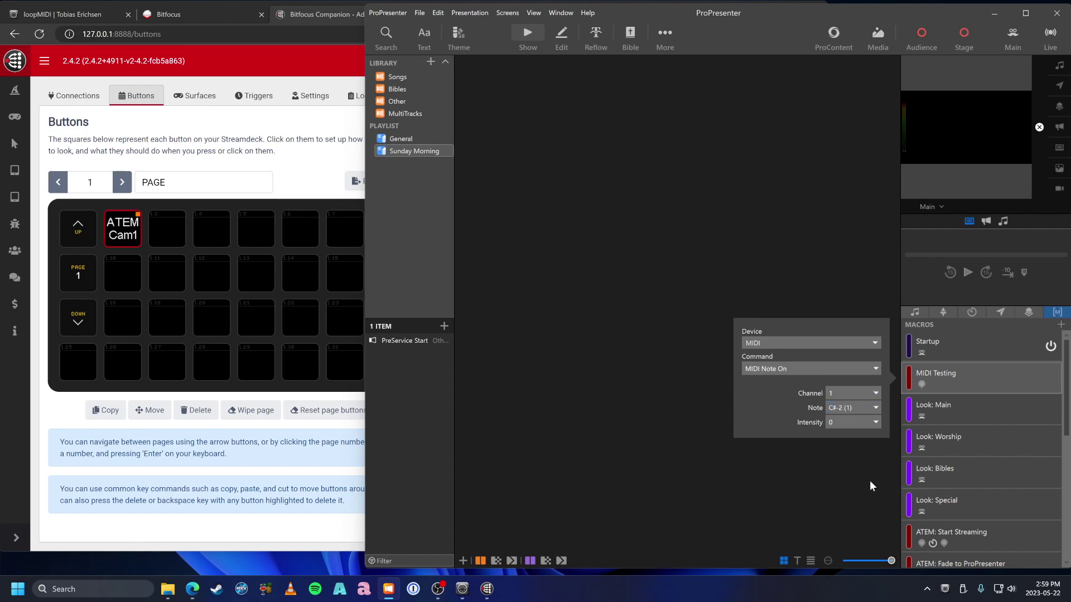
click(852, 425)
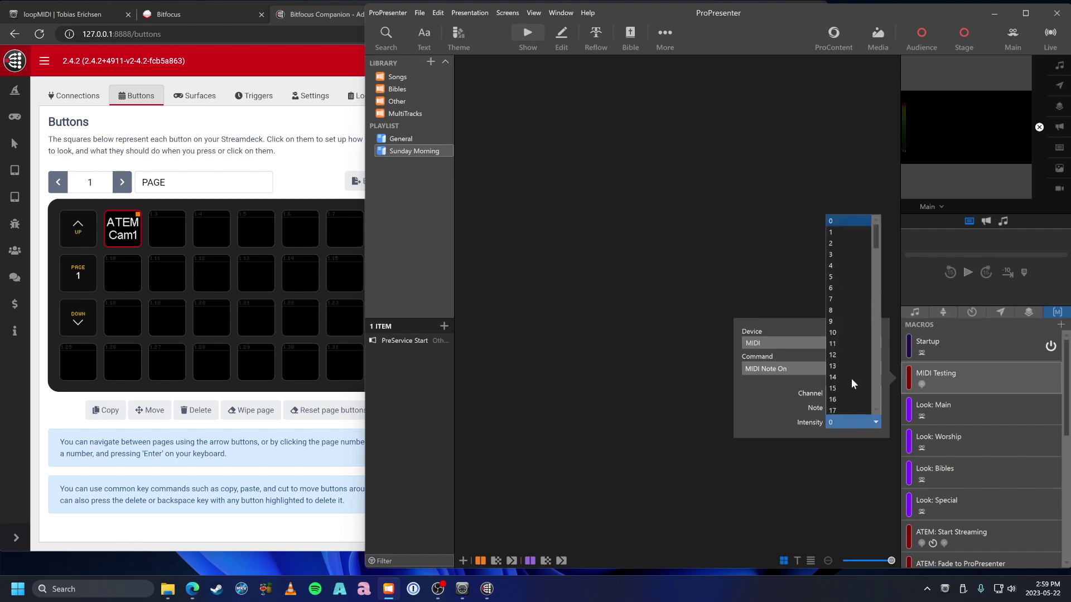
click(843, 233)
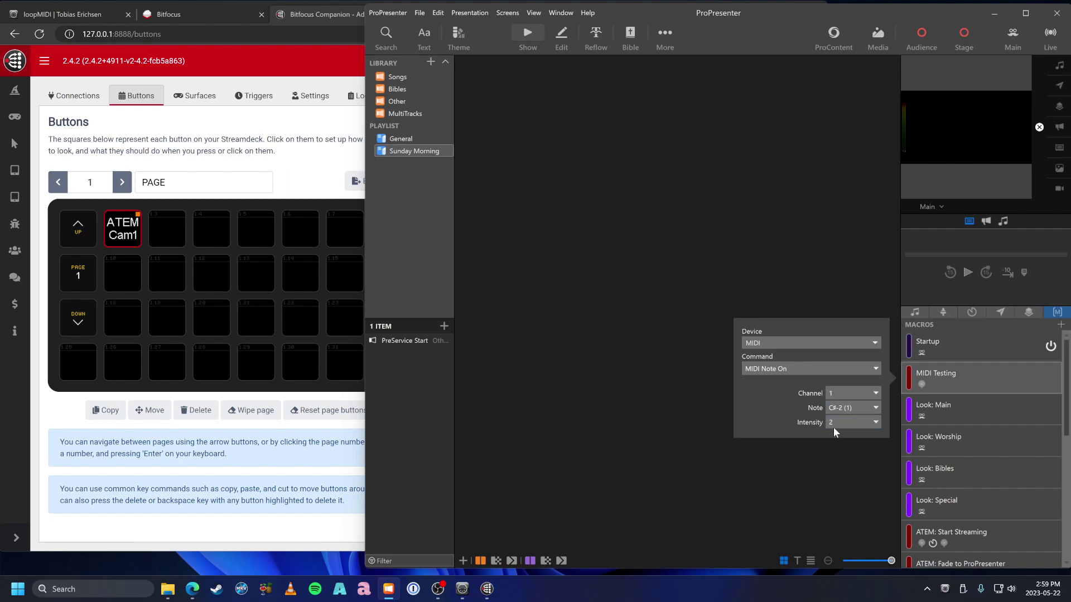
click(852, 482)
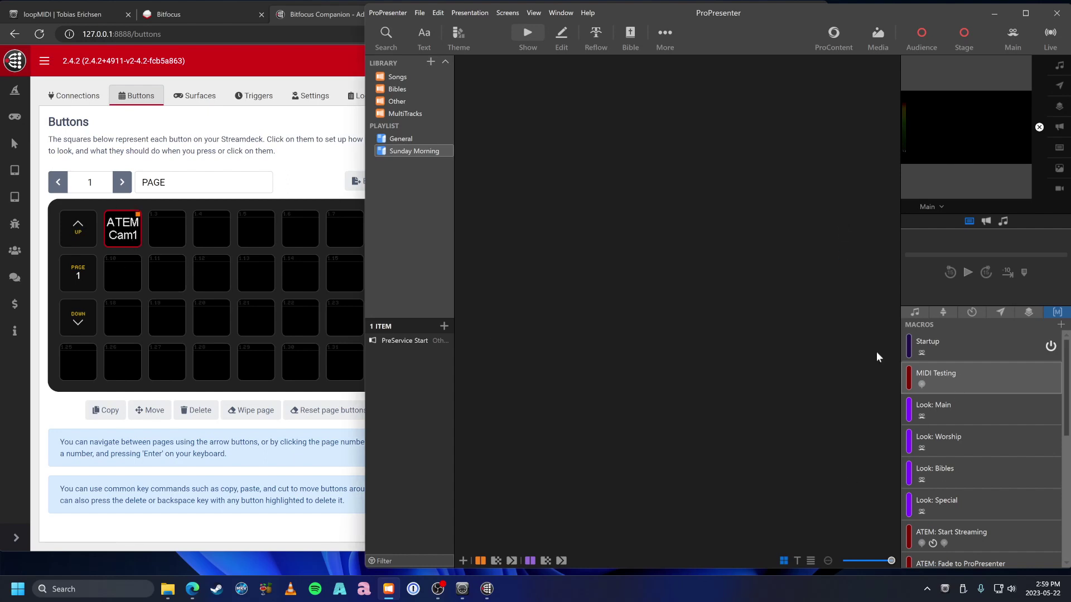
- Fire the MIDI Testing macro four times in ProPresenter
click(954, 382)
click(956, 383)
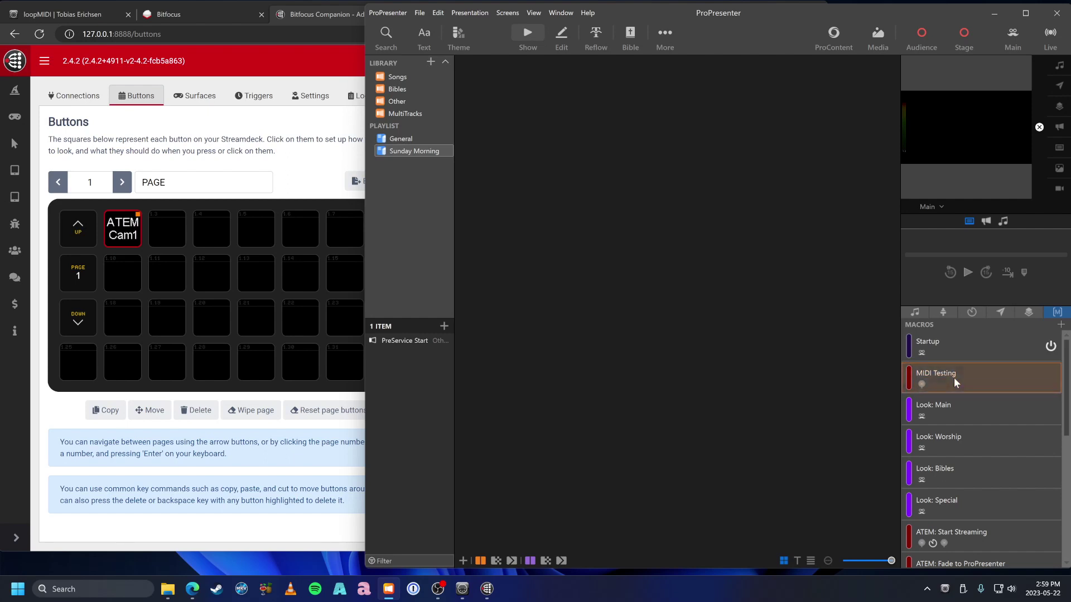
click(962, 384)
click(963, 385)
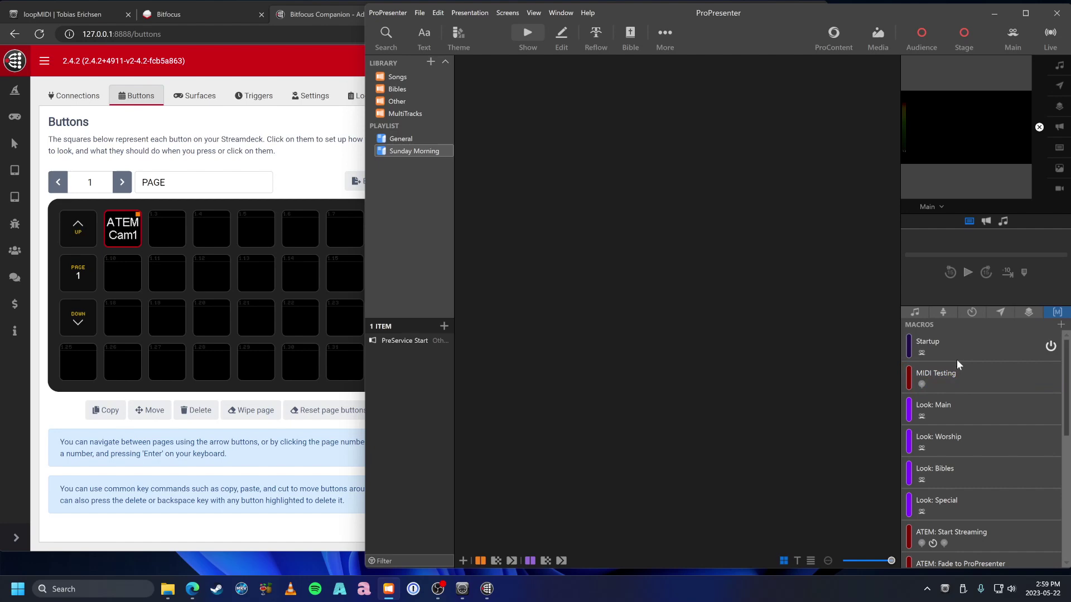
- Place ProPresenter beside loopMIDI and fire MIDI Testing twice, watching Total data reach 21
click(1025, 13)
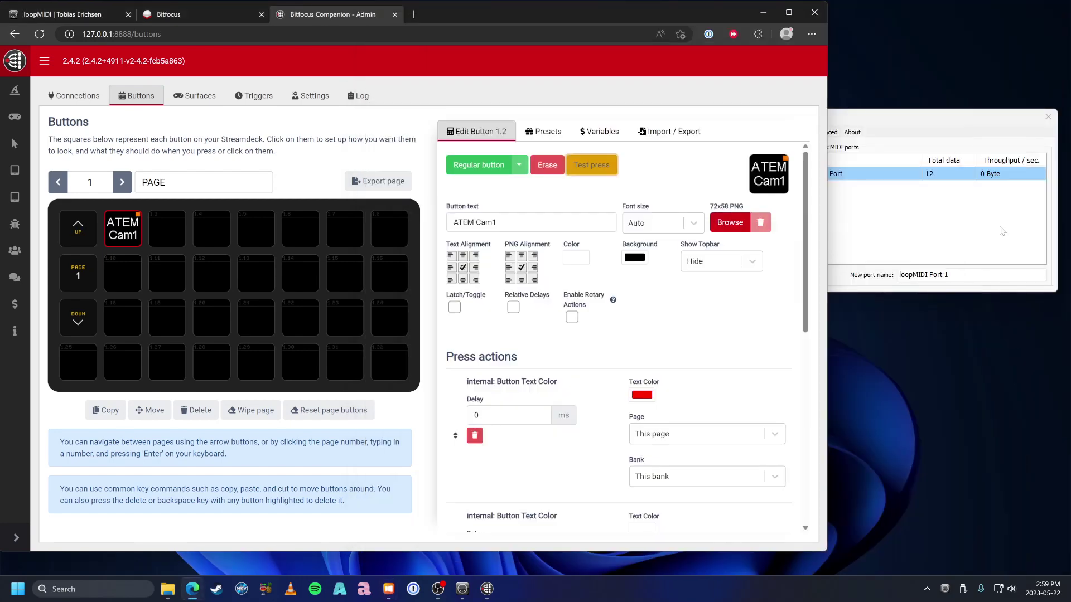
click(1003, 232)
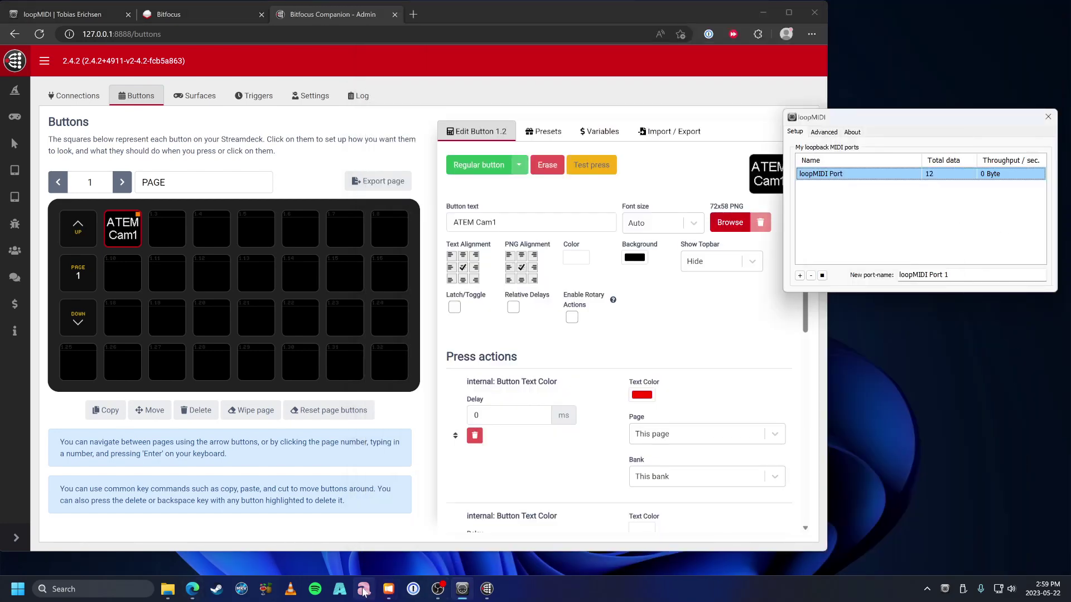
click(388, 589)
drag(922, 11, 624, 11)
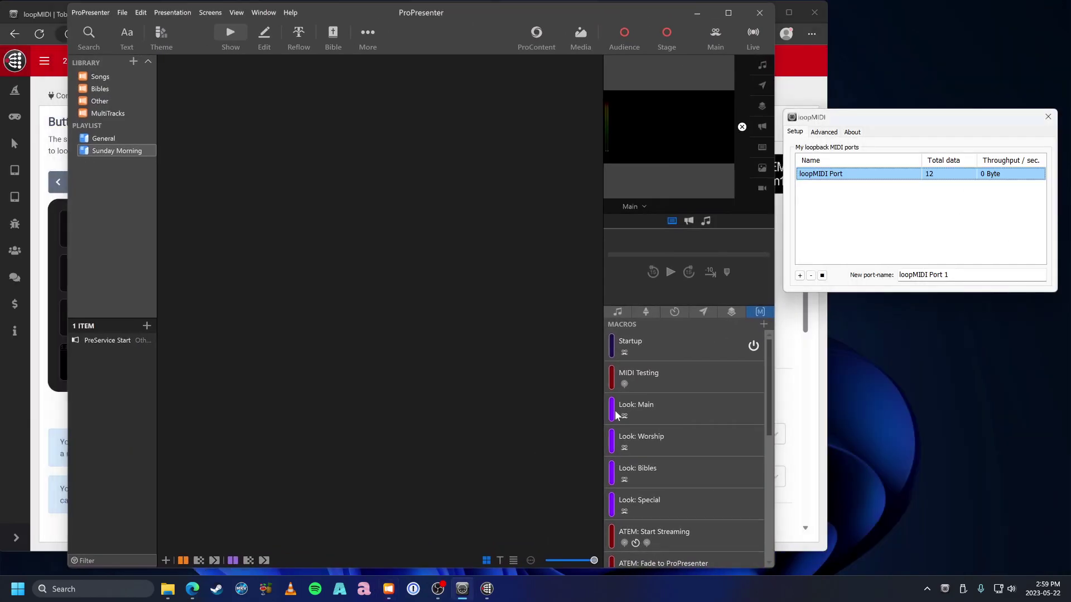
click(668, 388)
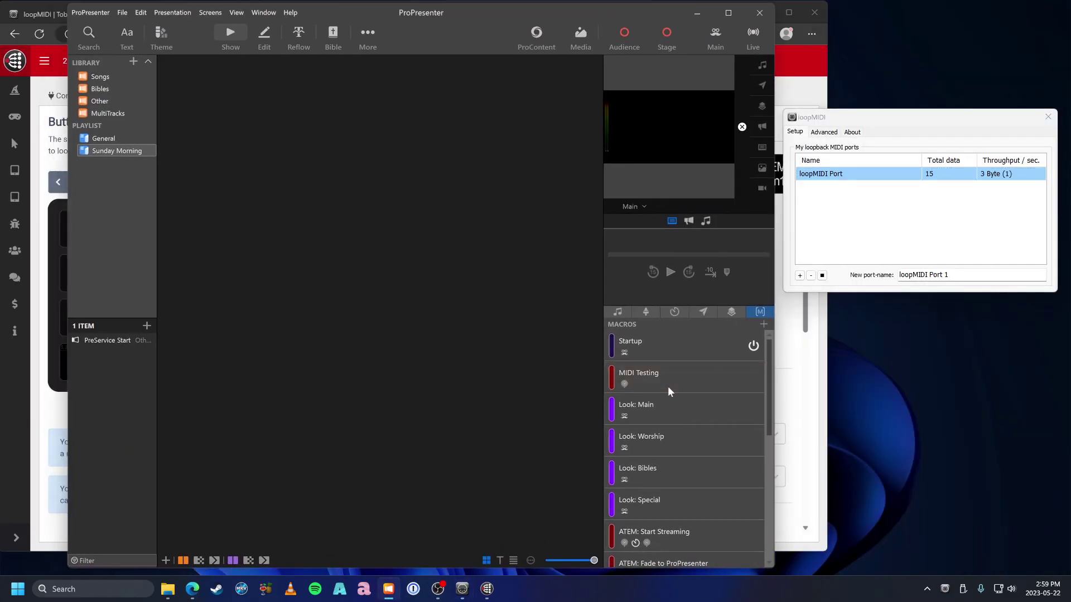
click(669, 389)
click(696, 13)
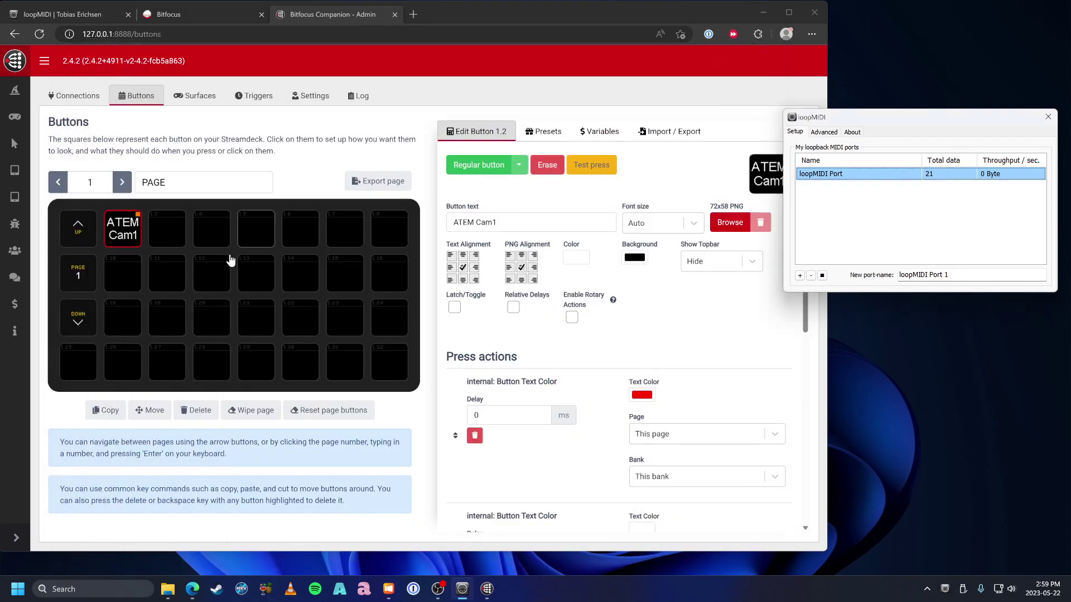
- Correct the propresenter connection's MIDI Port Name to 'loopMIDI Port' and save the connection
click(78, 97)
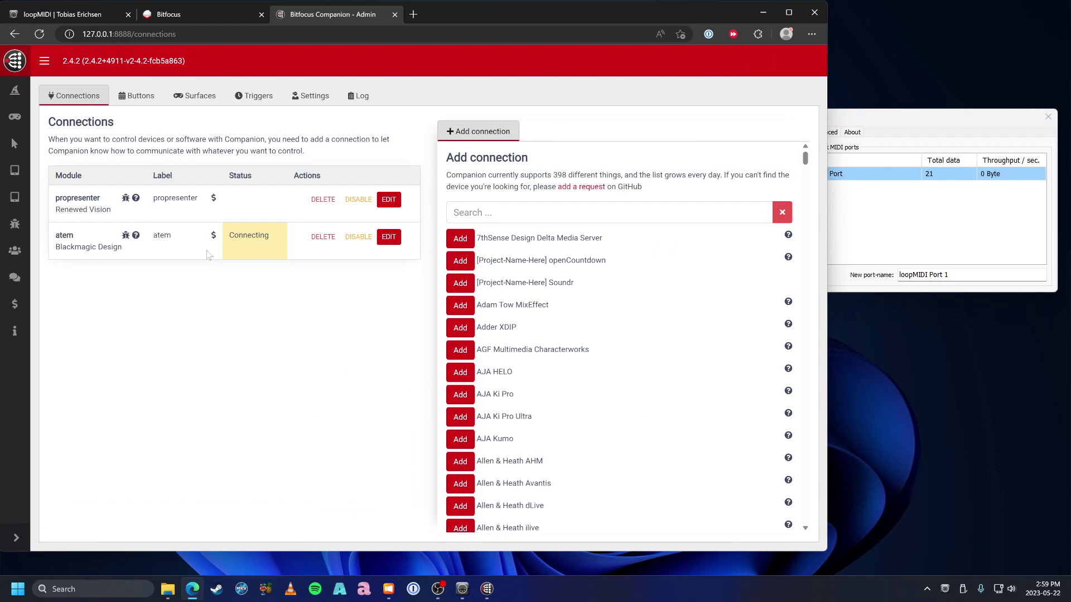
click(389, 201)
scroll(607, 326, down, 10)
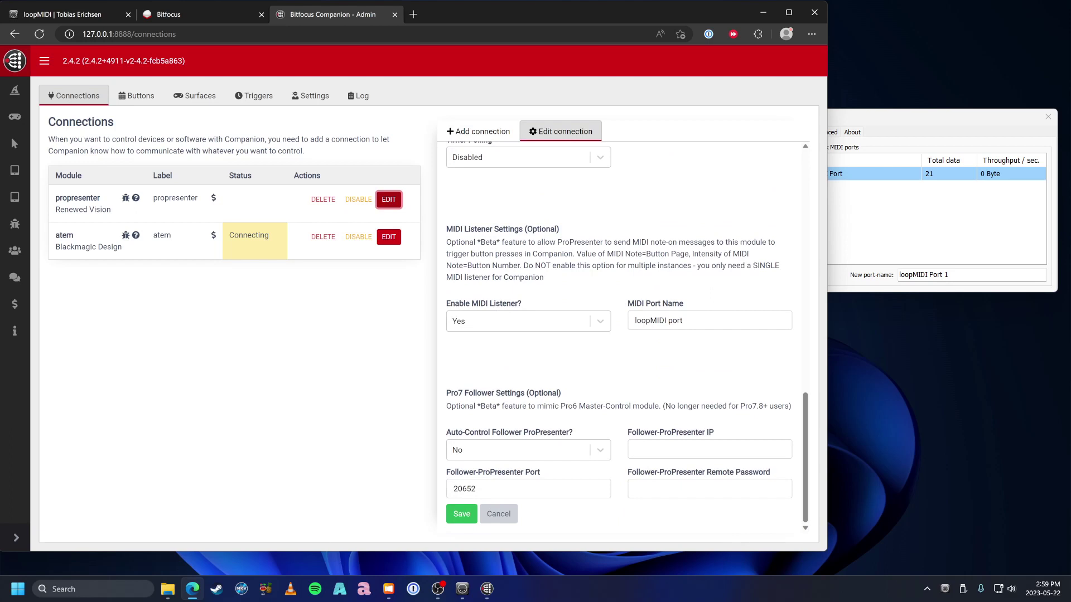
click(897, 245)
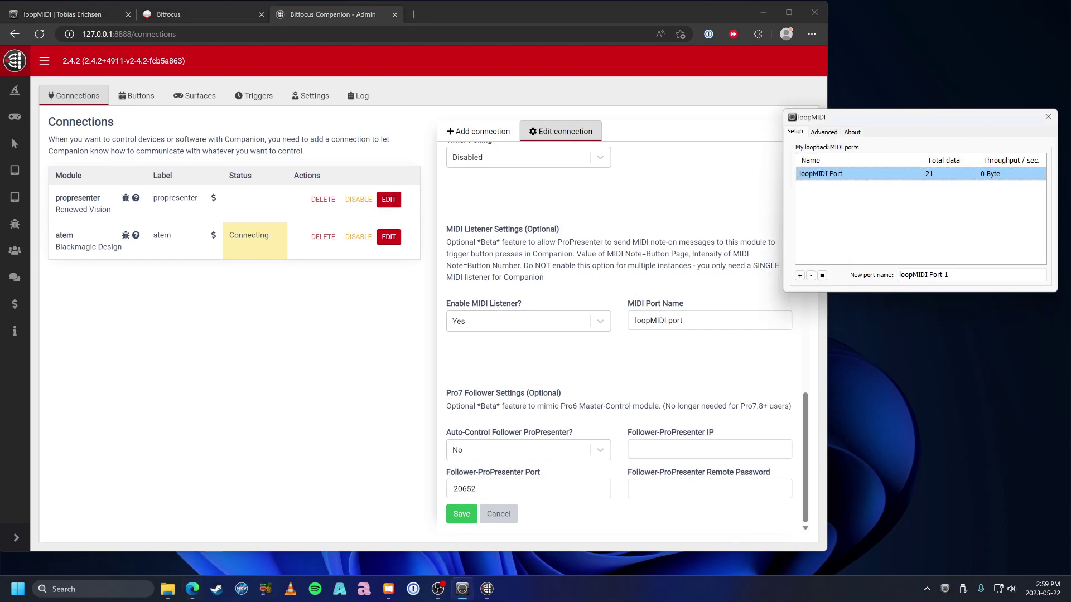
click(668, 321)
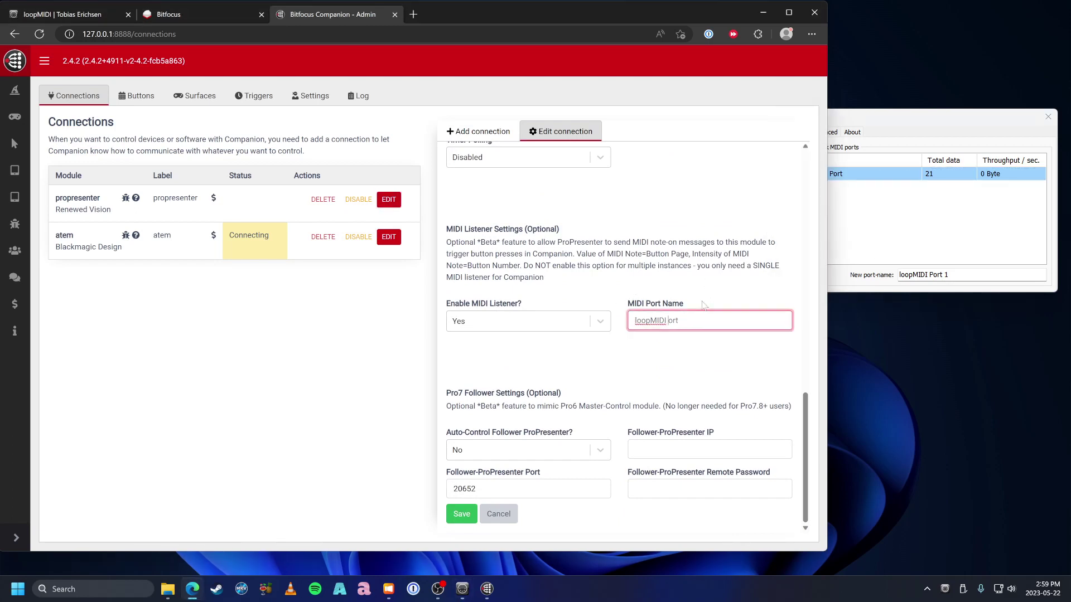
text(P)
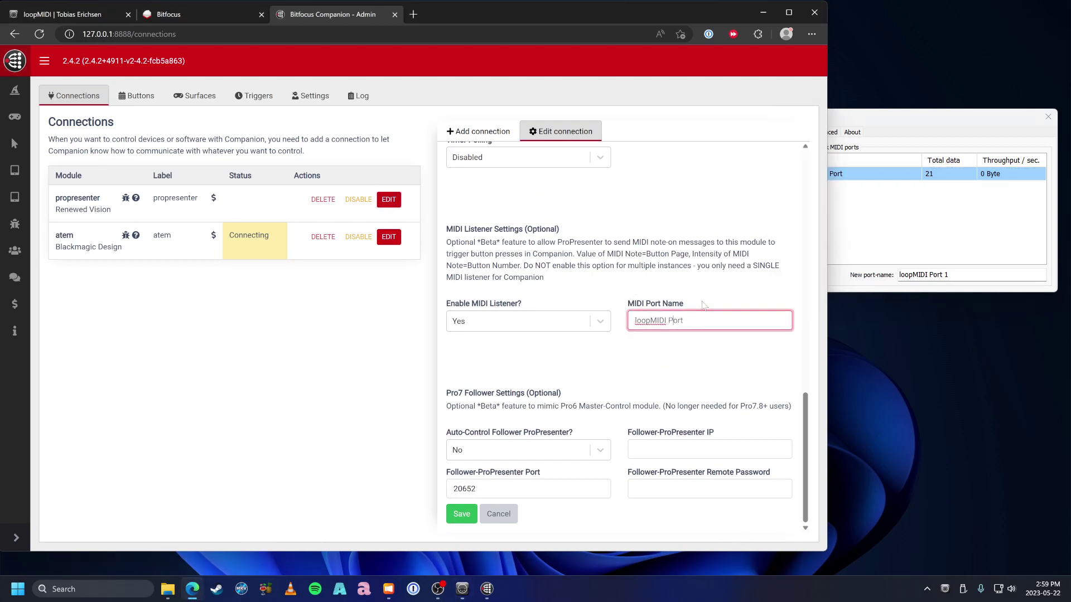
click(460, 514)
click(904, 214)
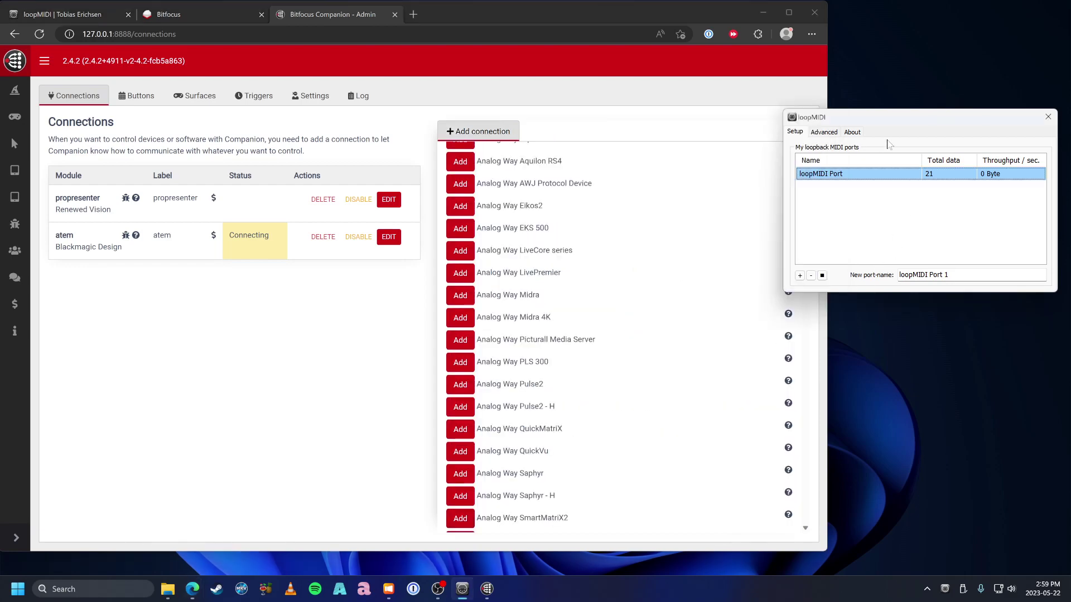
drag(896, 119, 917, 119)
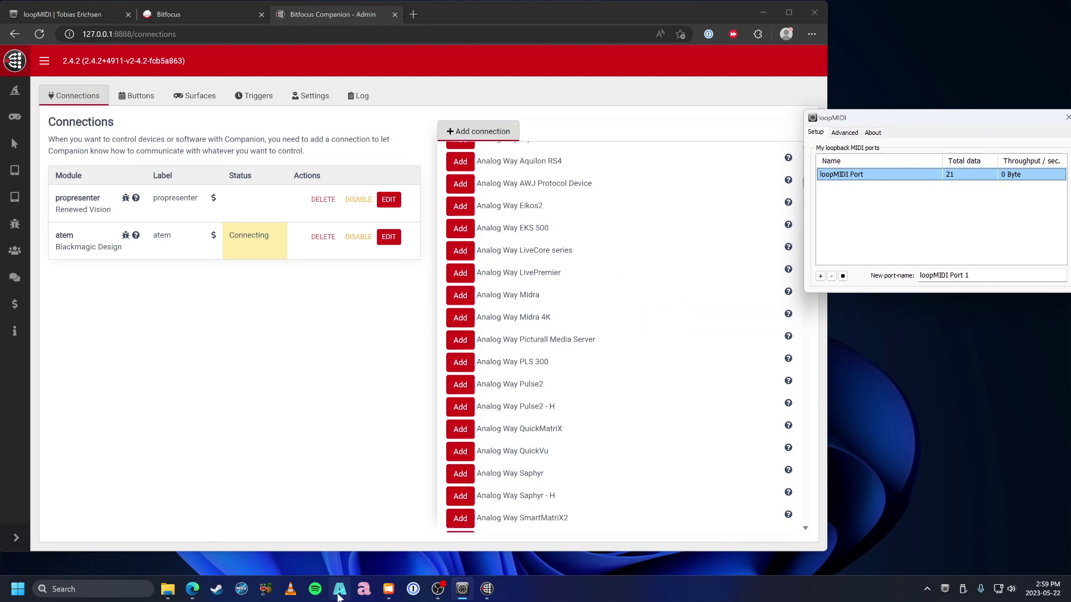
- With ProPresenter beside Companion's Buttons page, fire MIDI Testing four times while watching ATEM Cam1
click(389, 588)
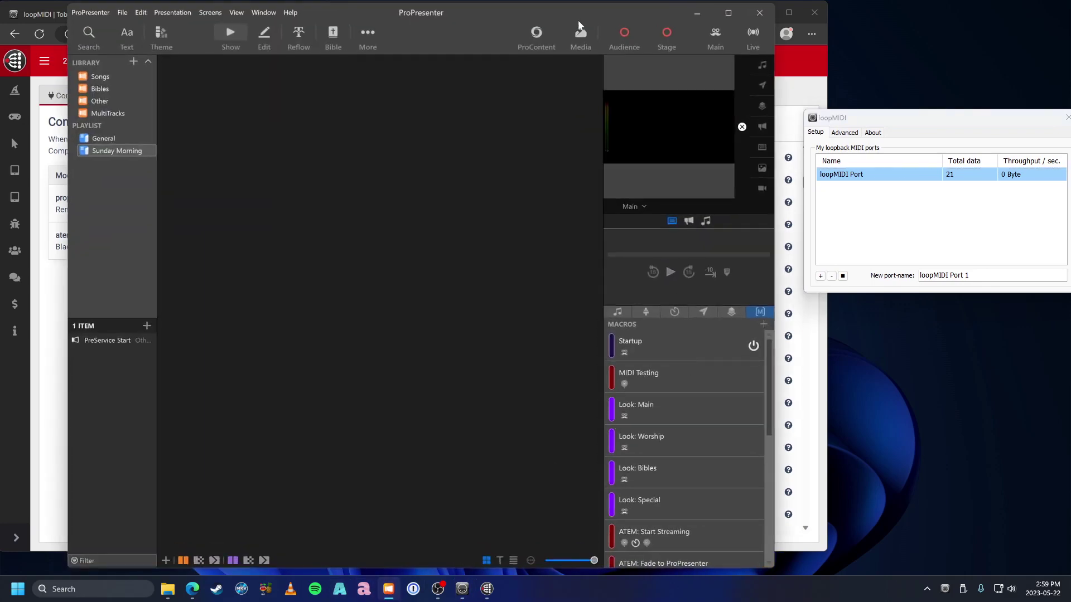
drag(607, 16, 896, 21)
click(140, 96)
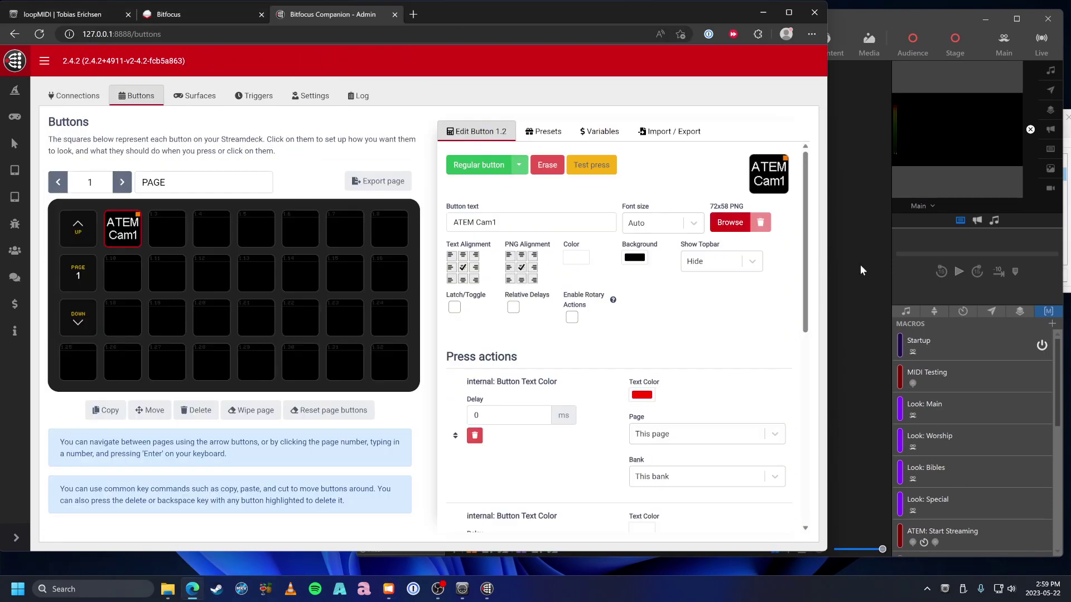
click(954, 386)
click(958, 383)
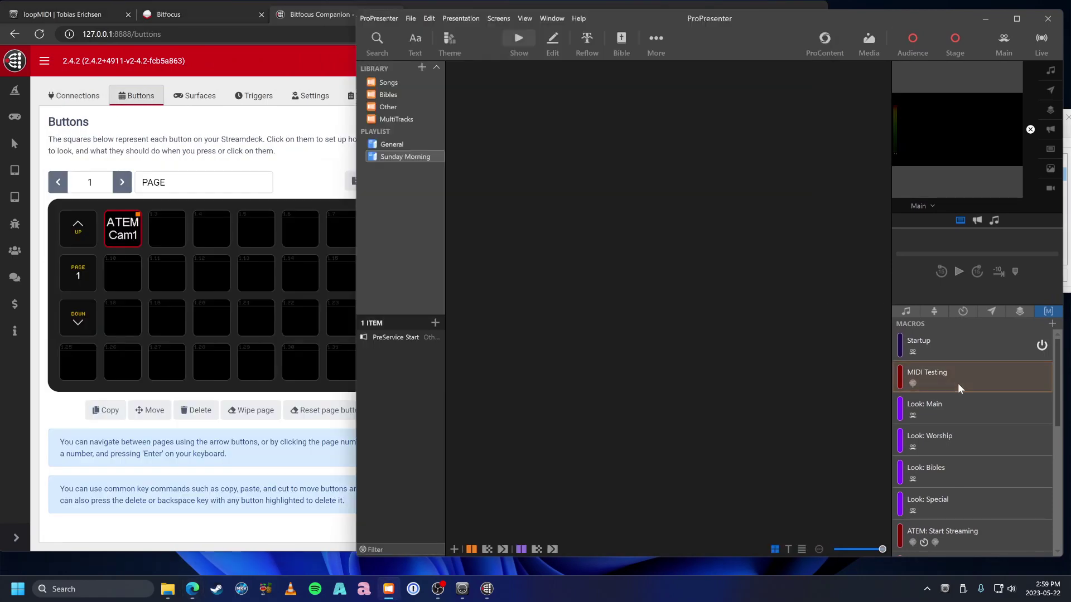
click(958, 383)
click(958, 383)
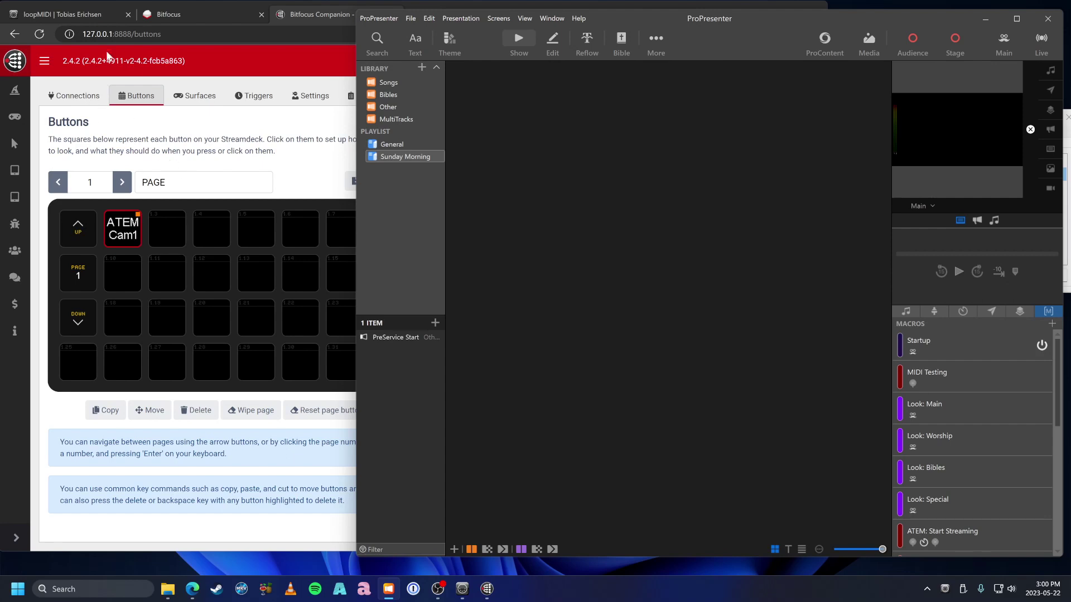
mouse_move(195, 134)
mouse_down()
mouse_move(132, 336)
mouse_move(141, 170)
mouse_up()
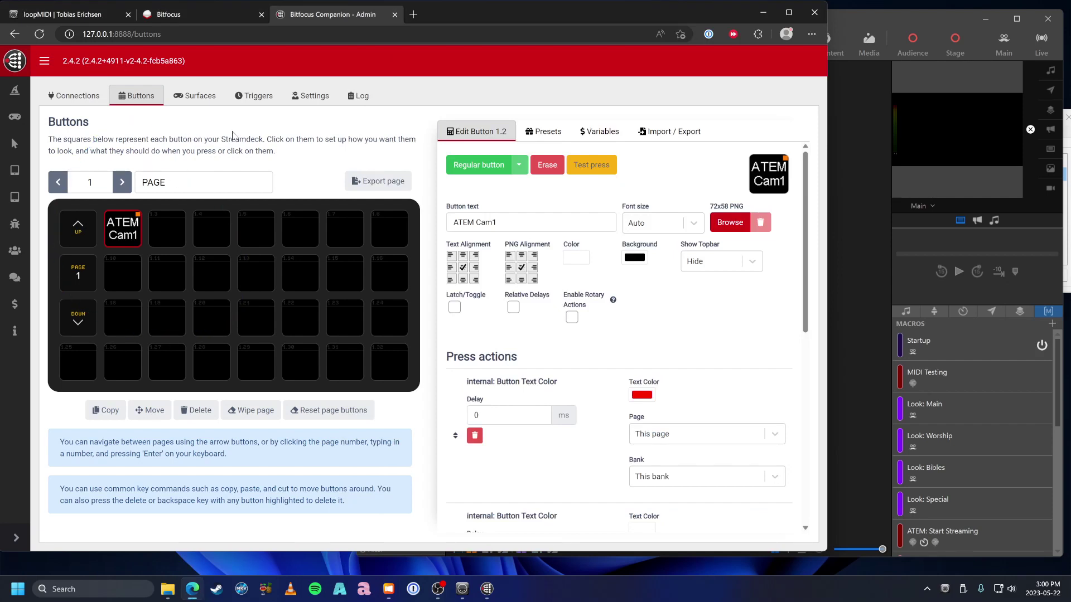
- Open ProPresenter's Calendar and add a new event
click(864, 195)
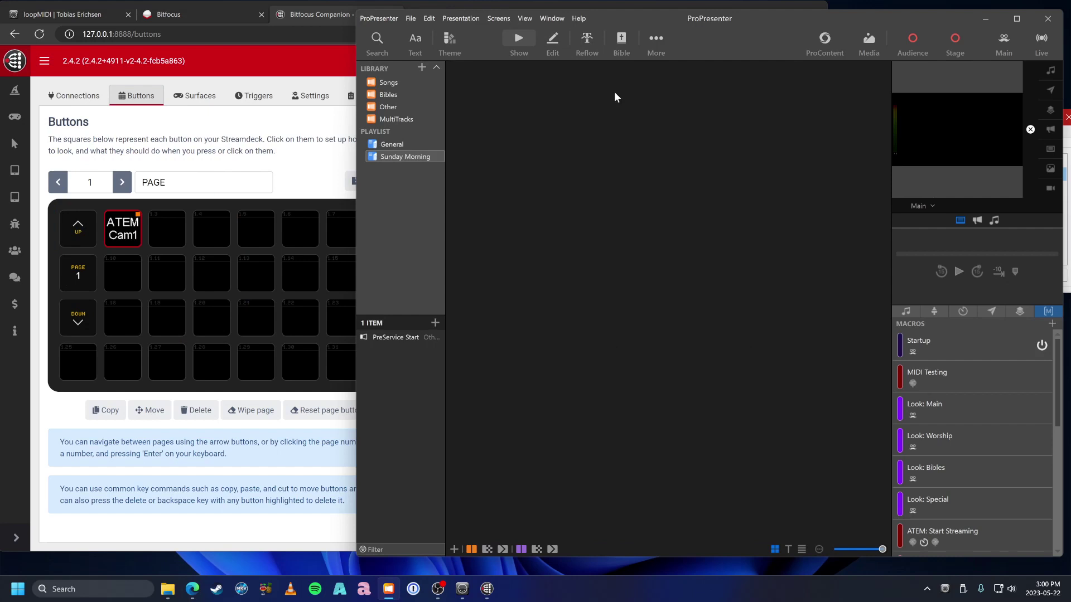
click(524, 18)
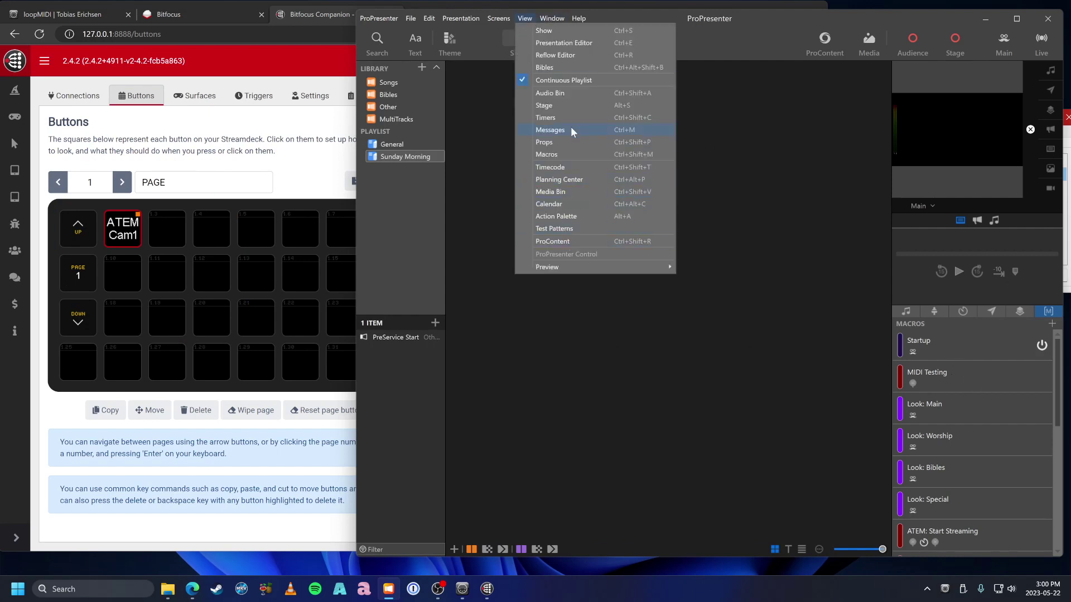
click(579, 204)
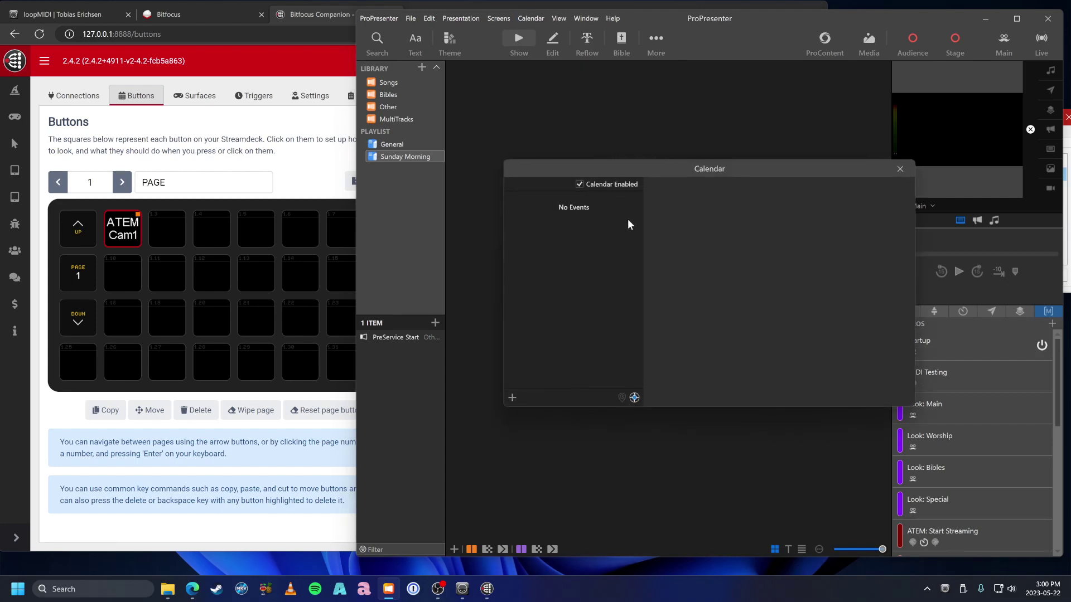
click(513, 397)
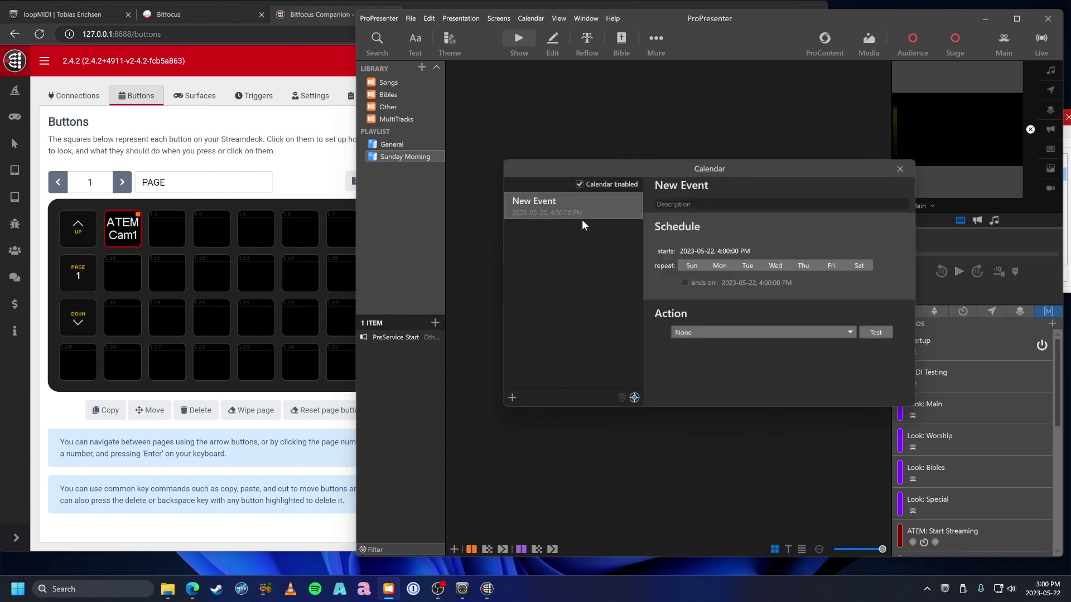
- Make the event repeat every Sunday, run the MIDI Testing macro, and test it
click(694, 267)
click(726, 335)
mouse_move(731, 373)
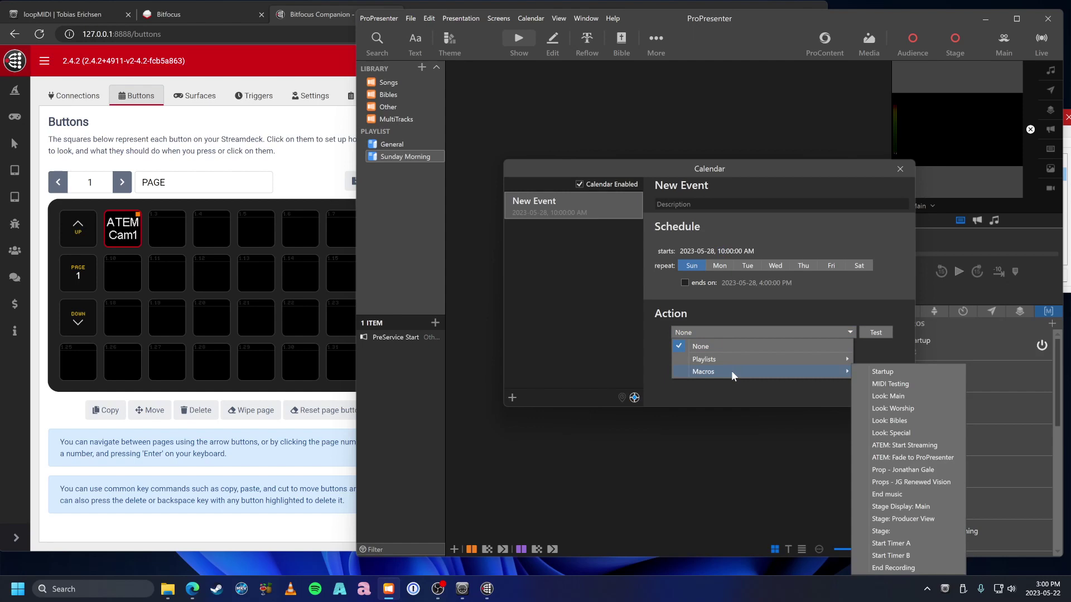
click(911, 384)
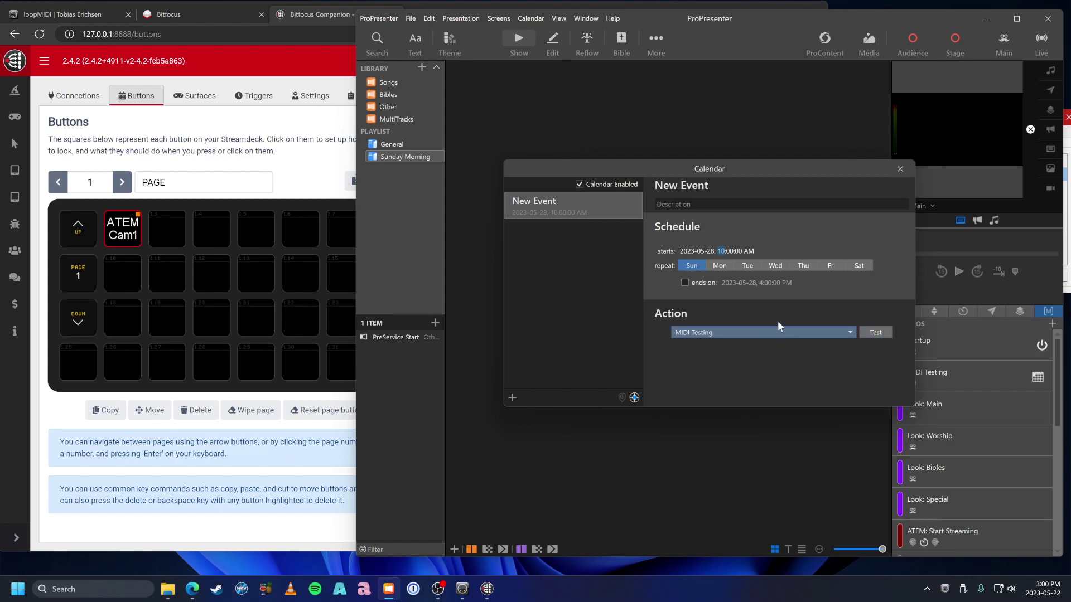
click(876, 332)
click(876, 333)
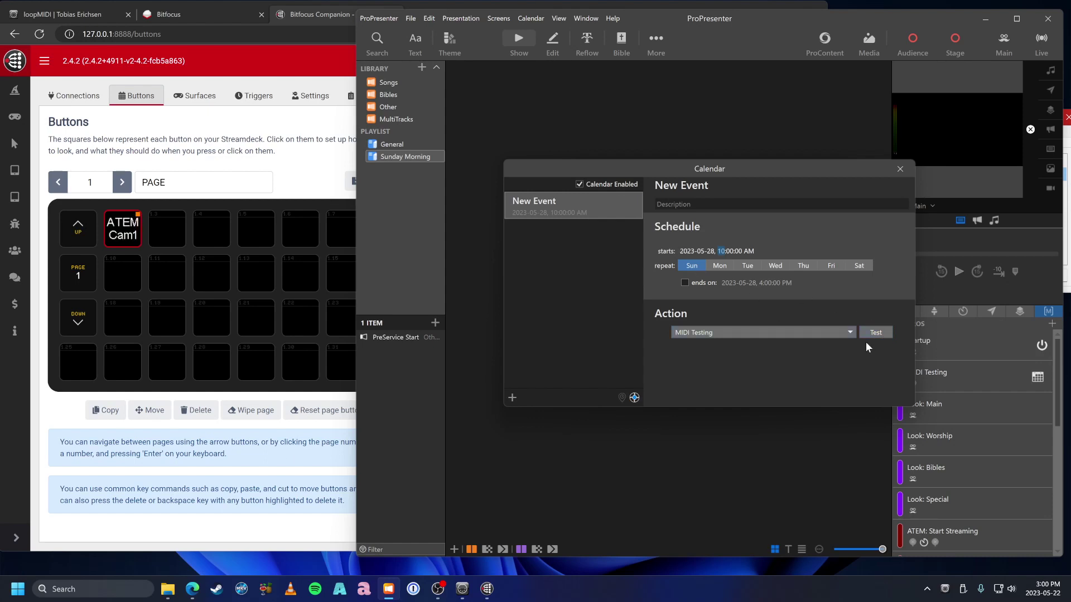